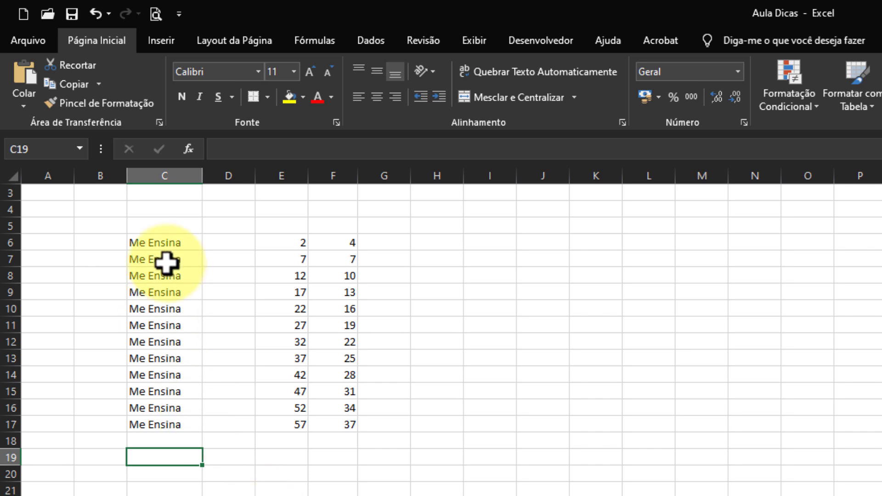
# Enter "Vendas" in cell B6 and fill it down to B17 alongside the Me Ensina entries.
pyautogui.moveTo(167, 244); pyautogui.dragTo(184, 420)
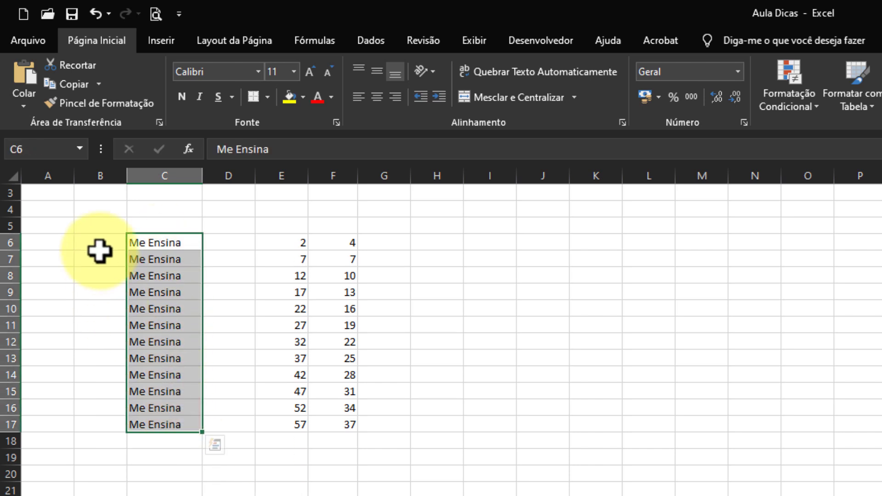
pyautogui.moveTo(103, 244); pyautogui.dragTo(110, 423)
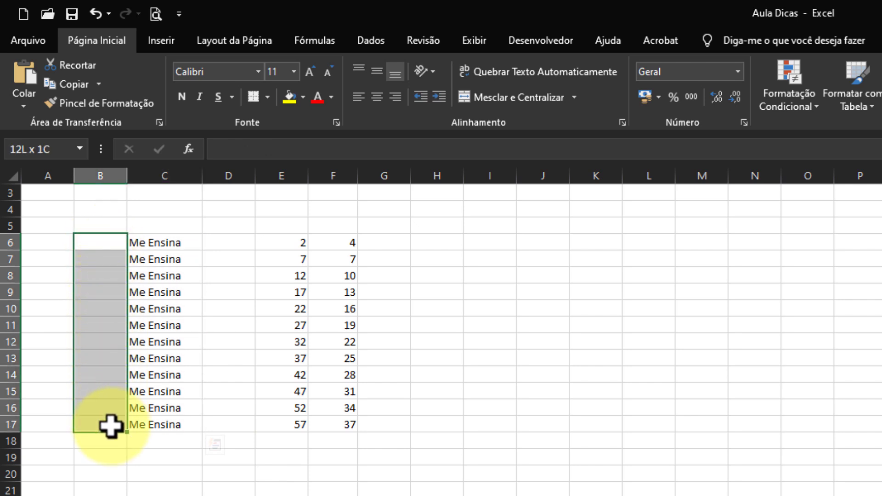
pyautogui.click(103, 244)
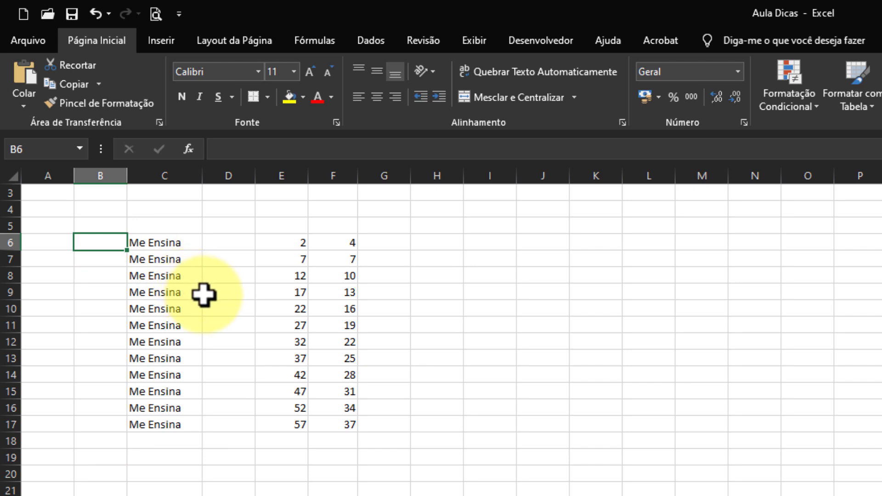
pyautogui.write('Vendas')
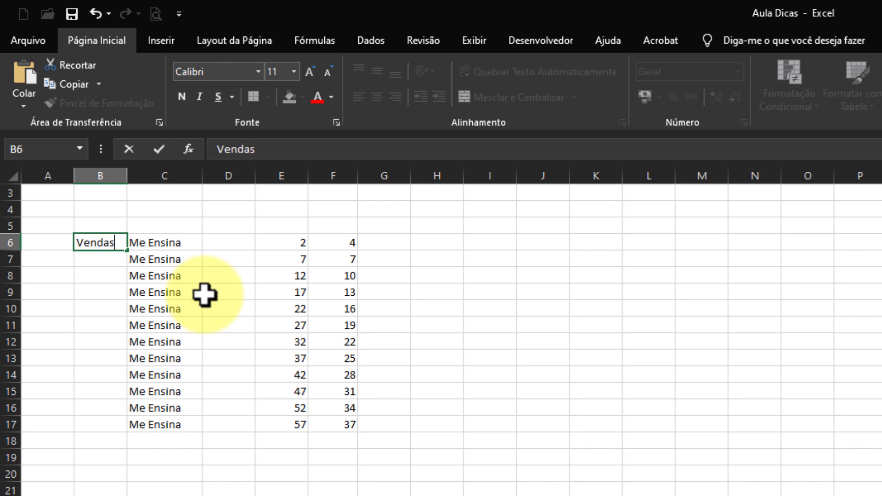
pyautogui.press('Return')
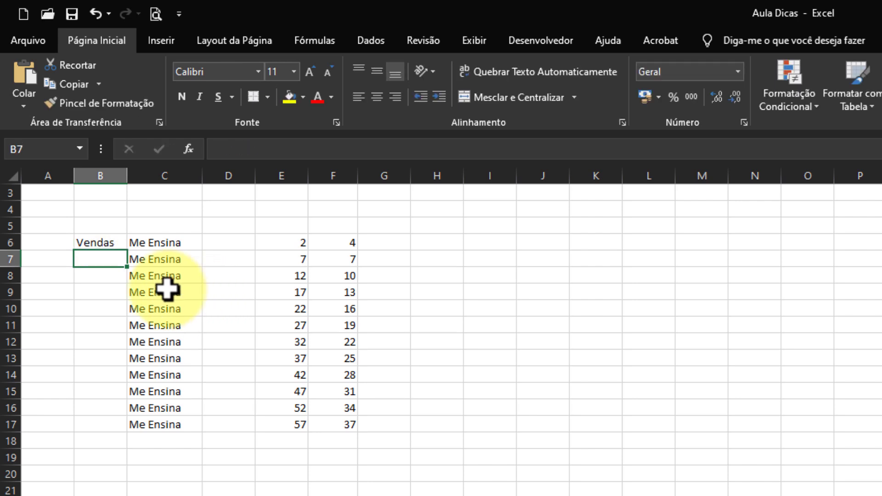
pyautogui.click(112, 240)
pyautogui.moveTo(128, 252); pyautogui.dragTo(122, 430)
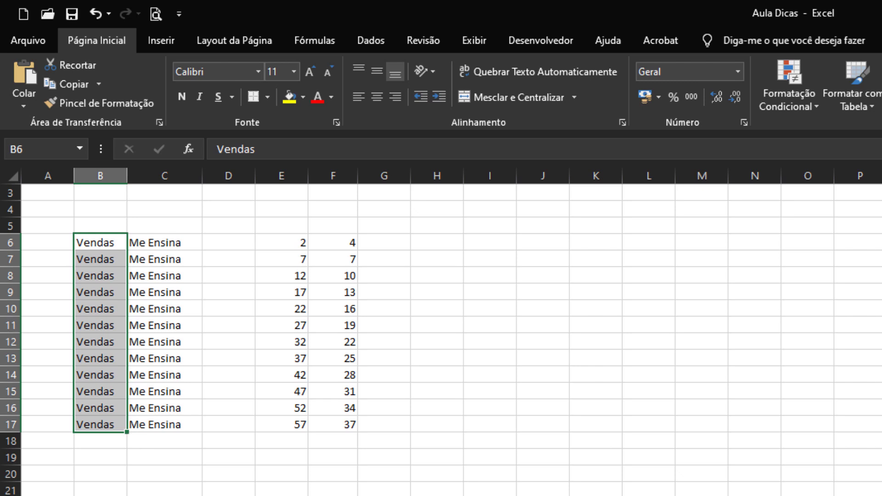
# Undo the fill down column B and clear cell B6.
pyautogui.hotkey('ctrl', 'z')
pyautogui.press('Delete')
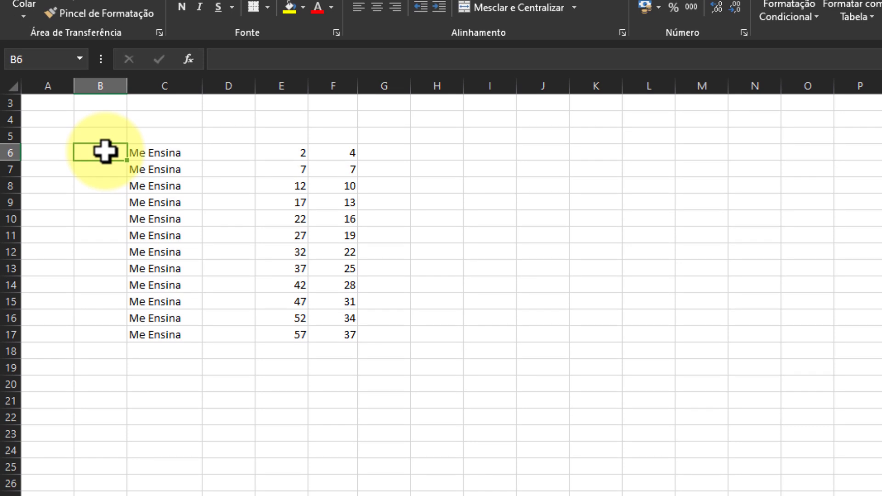
# Enter "Vendas" in all cells of the range B6:B25 at once.
pyautogui.moveTo(105, 236); pyautogui.dragTo(114, 495)
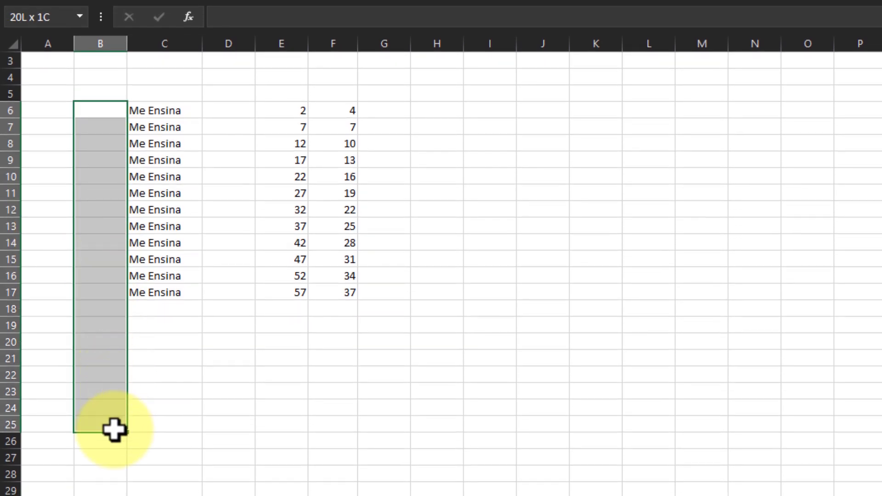
pyautogui.moveTo(114, 430); pyautogui.dragTo(114, 431)
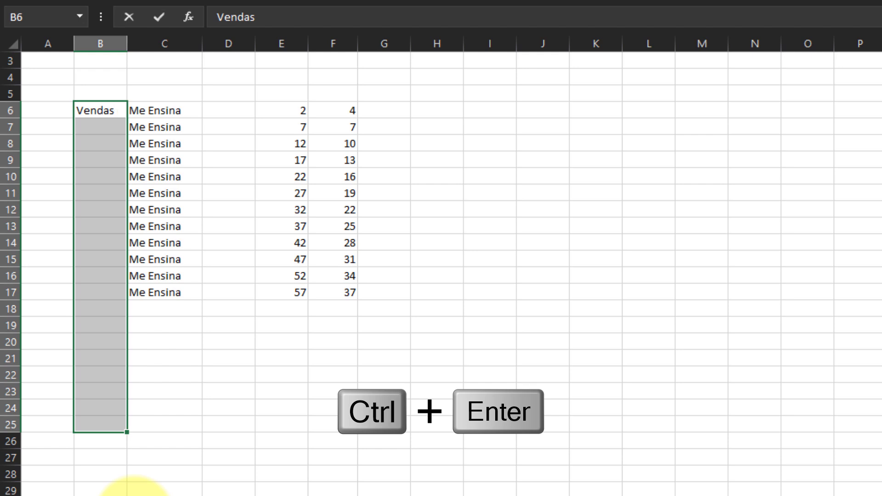
pyautogui.hotkey('ctrl', 'Return')
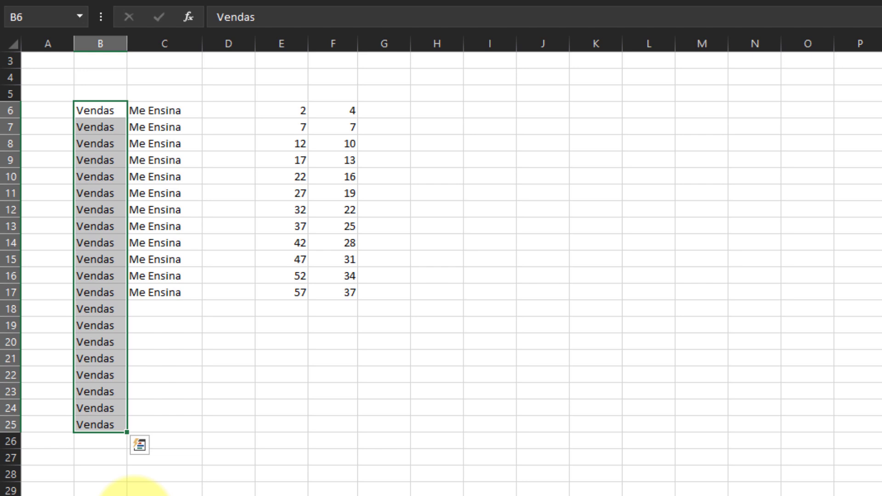
# Insert an AutoSum of E6:F6 in cell G6.
pyautogui.click(383, 109)
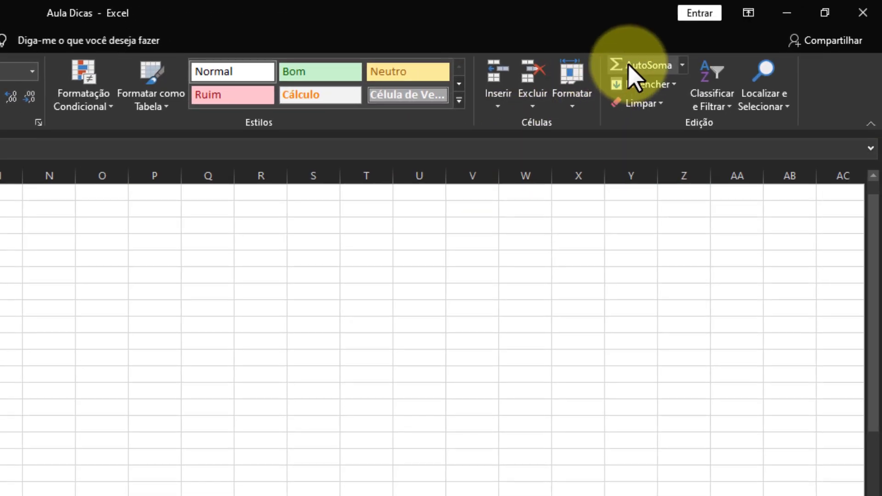
pyautogui.click(629, 67)
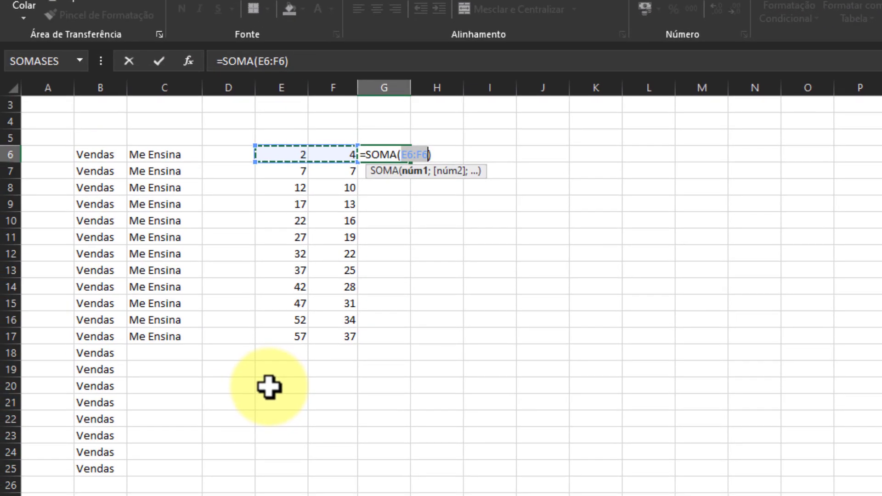
pyautogui.press('Return')
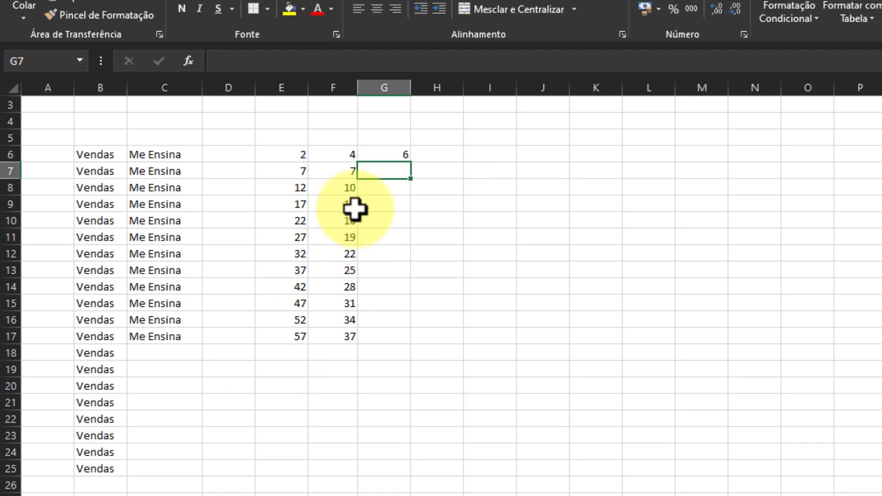
# Try filling the G6 sum down to G17 twice, undoing each fill.
pyautogui.click(399, 158)
pyautogui.moveTo(411, 163); pyautogui.dragTo(407, 343)
pyautogui.hotkey('ctrl', 'z')
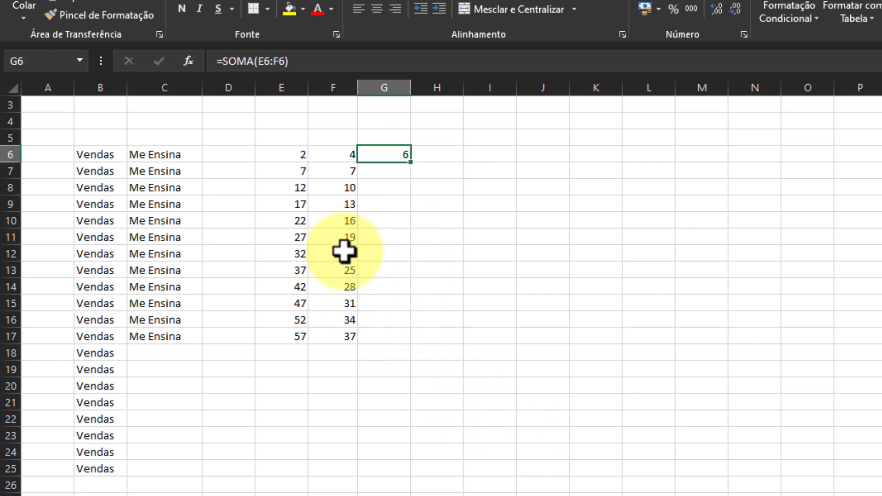
pyautogui.doubleClick(410, 162)
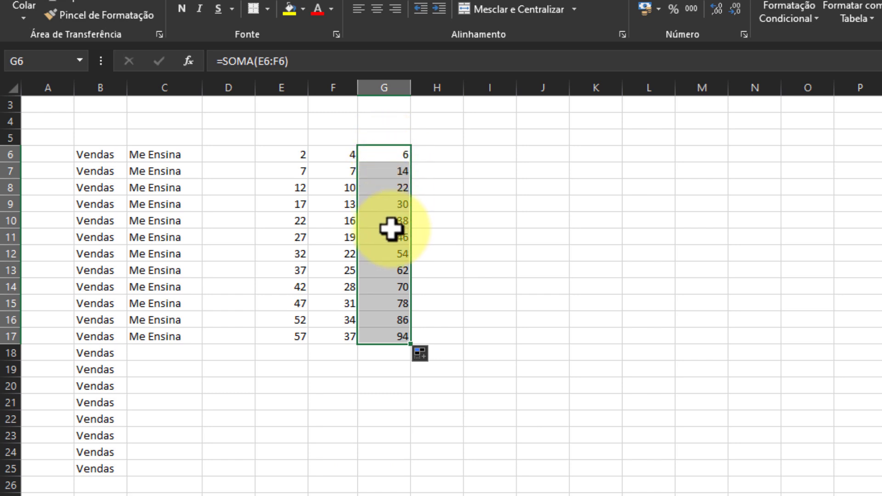
pyautogui.moveTo(295, 335); pyautogui.dragTo(351, 336)
pyautogui.hotkey('ctrl', 'z')
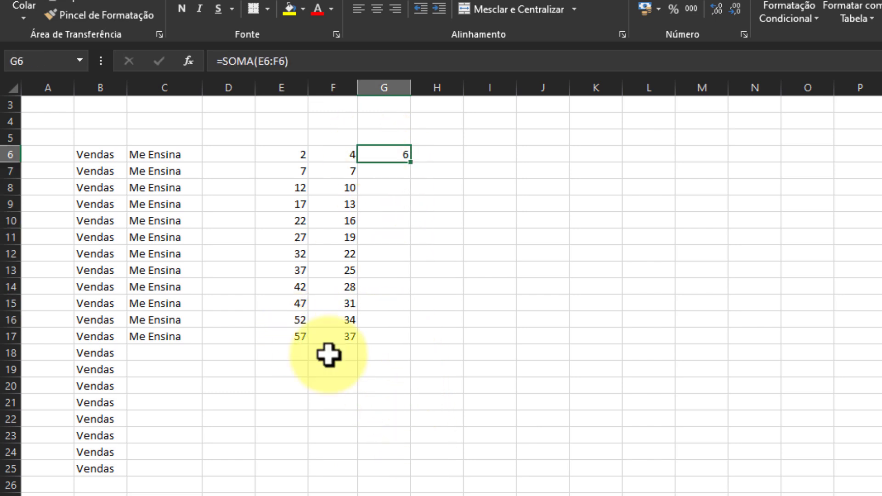
# Fill the sum formula from G6 down to G17, matching the rows of numbers in column F.
pyautogui.moveTo(80, 353); pyautogui.dragTo(106, 462)
pyautogui.moveTo(396, 154); pyautogui.dragTo(379, 354)
pyautogui.moveTo(338, 152); pyautogui.dragTo(340, 335)
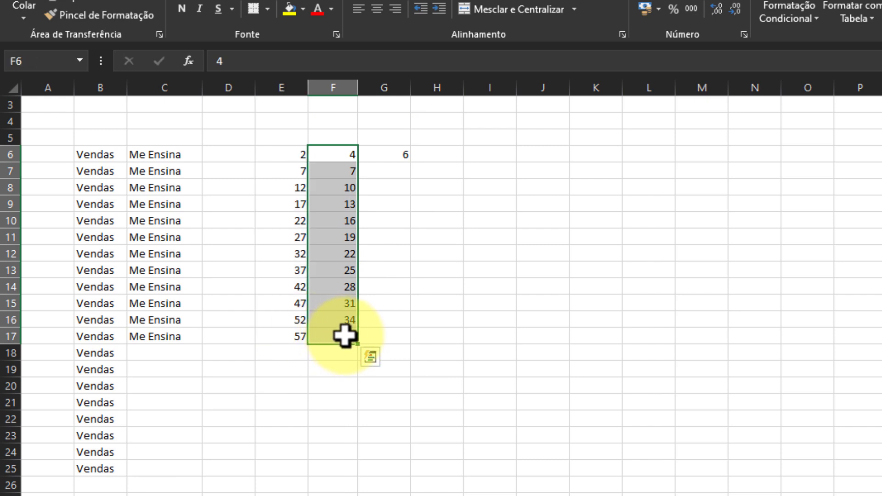
pyautogui.click(400, 152)
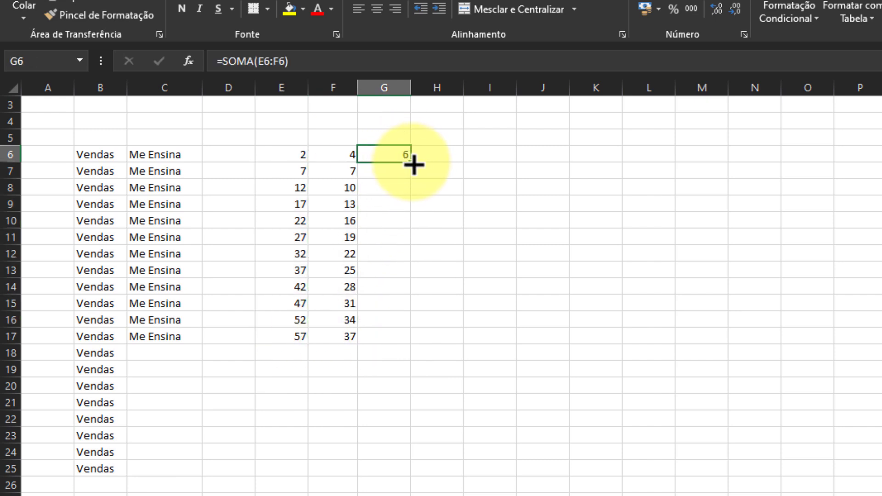
pyautogui.doubleClick(412, 163)
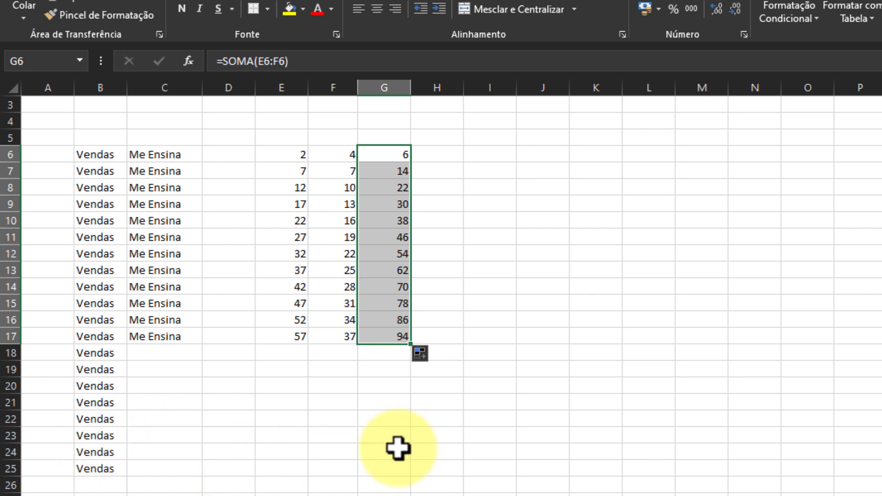
# Delete the empty column D between the Me Ensina entries and the numbers.
pyautogui.click(390, 353)
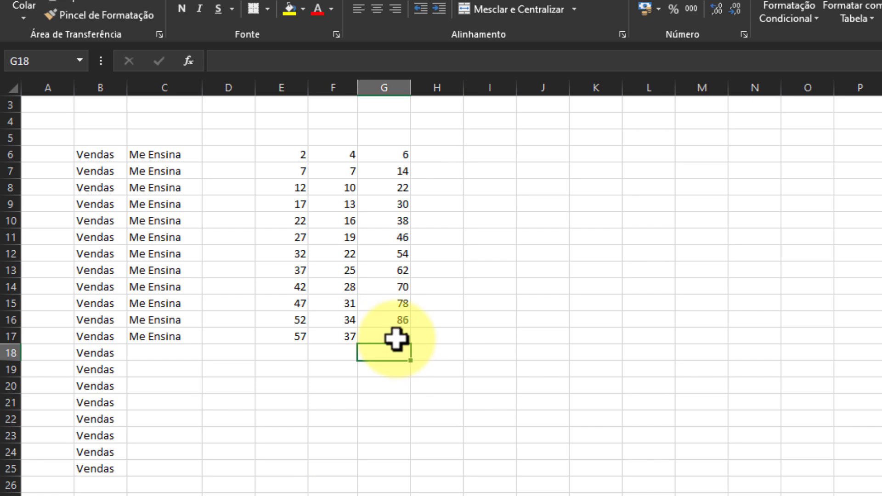
pyautogui.moveTo(235, 157); pyautogui.dragTo(236, 340)
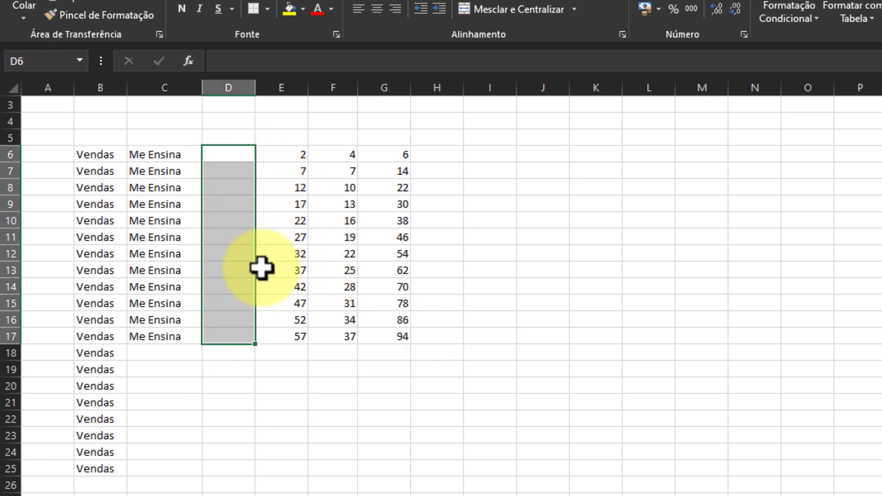
pyautogui.moveTo(284, 156); pyautogui.dragTo(396, 336)
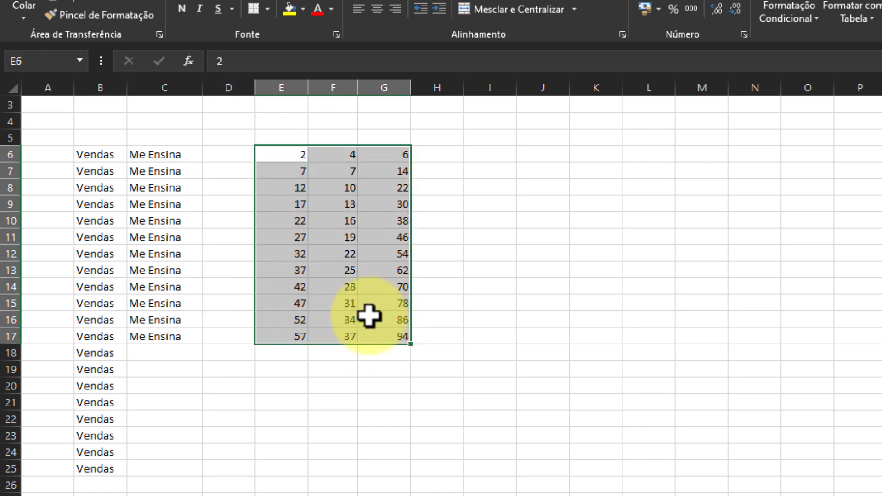
pyautogui.click(228, 90)
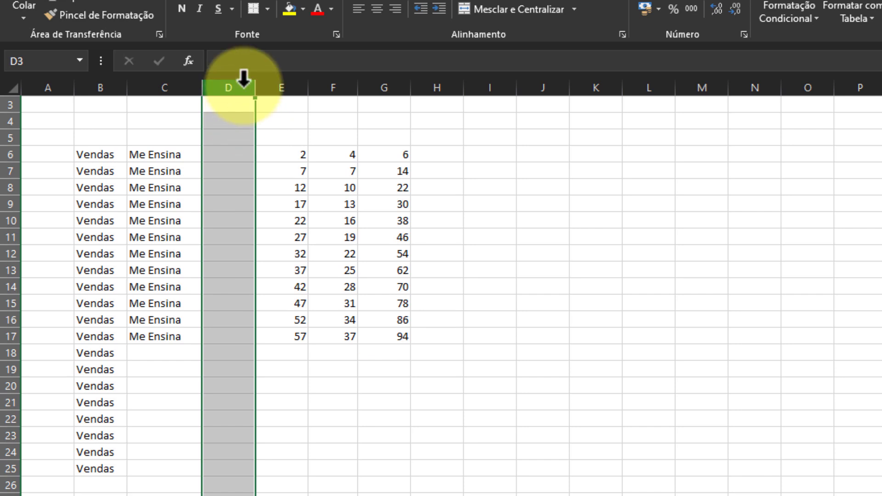
pyautogui.rightClick(242, 89)
pyautogui.click(293, 221)
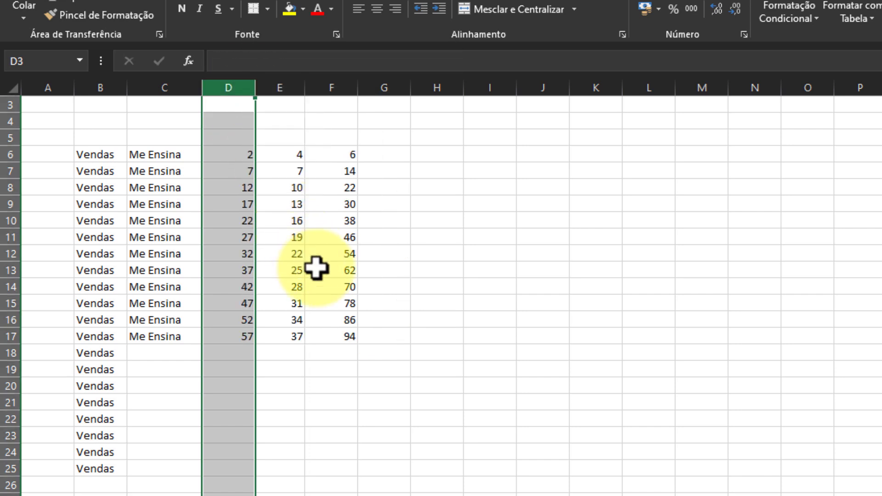
# Clear the sum formulas from F7:F17, keeping only the one in F6.
pyautogui.moveTo(346, 335); pyautogui.dragTo(349, 171)
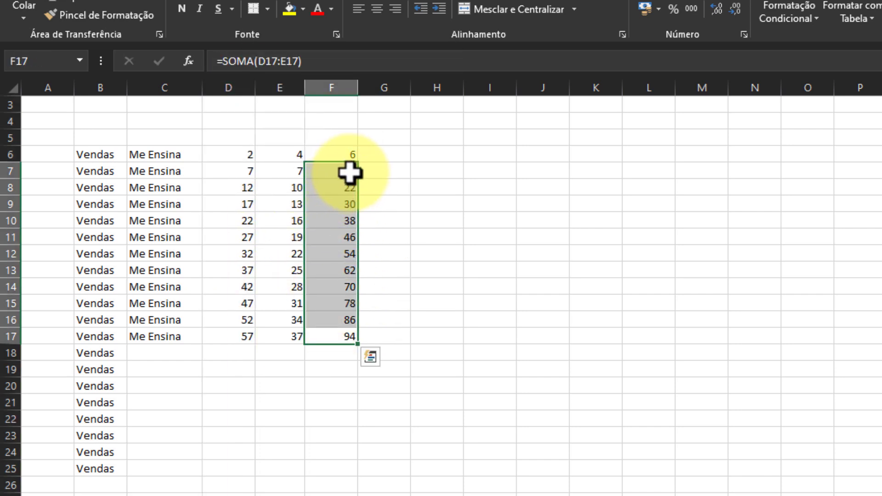
pyautogui.press('Delete')
# Fill the sum formula from F6 down to F25 and check the formula in the last cell.
pyautogui.click(351, 156)
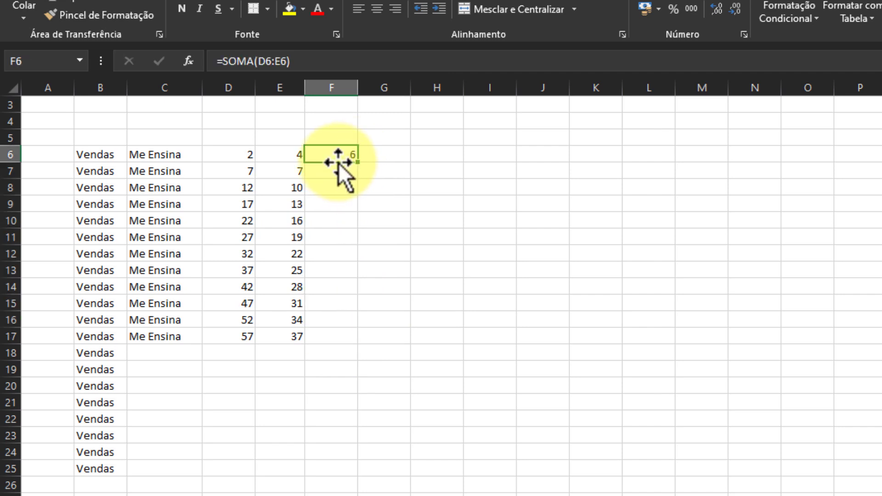
pyautogui.moveTo(80, 157); pyautogui.dragTo(317, 471)
pyautogui.click(343, 156)
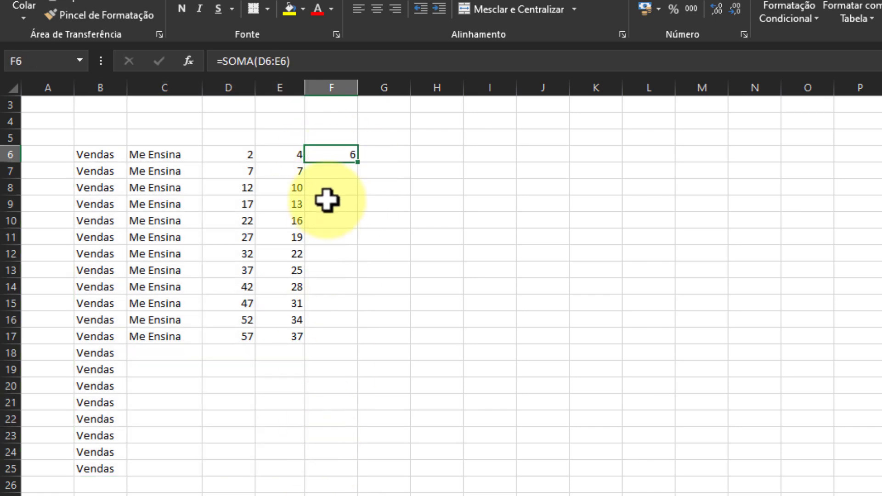
pyautogui.moveTo(358, 165); pyautogui.dragTo(354, 471)
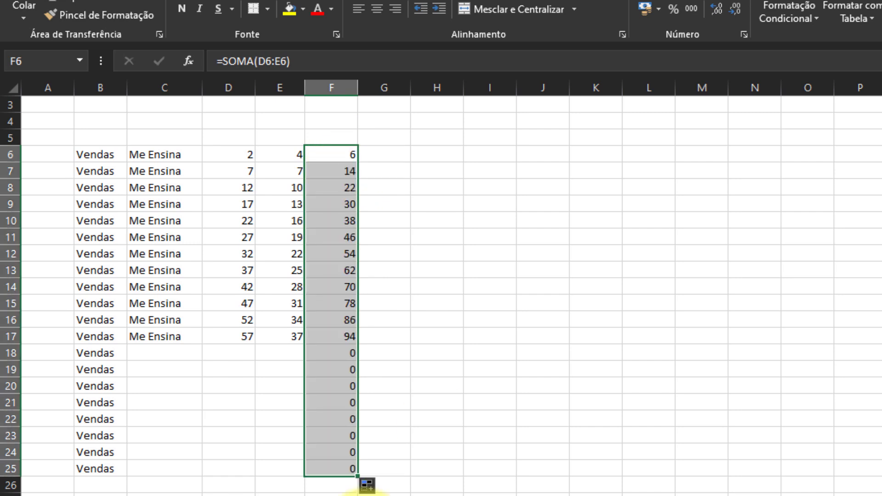
pyautogui.moveTo(326, 354); pyautogui.dragTo(337, 470)
pyautogui.moveTo(240, 350); pyautogui.dragTo(292, 469)
pyautogui.moveTo(350, 354); pyautogui.dragTo(345, 469)
pyautogui.click(345, 469)
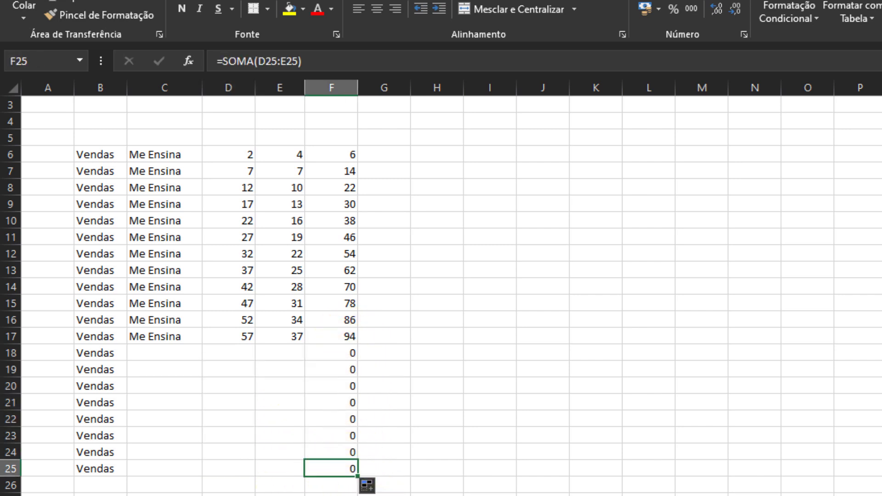
pyautogui.press('F2')
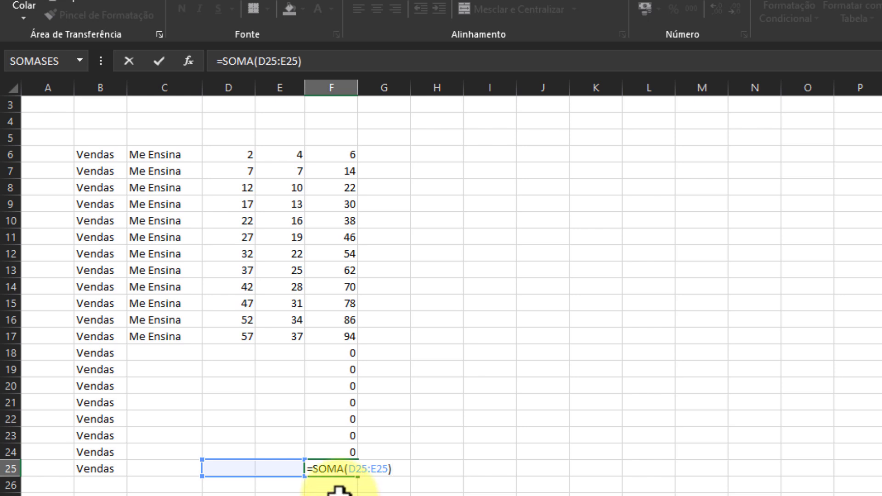
pyautogui.press('Return')
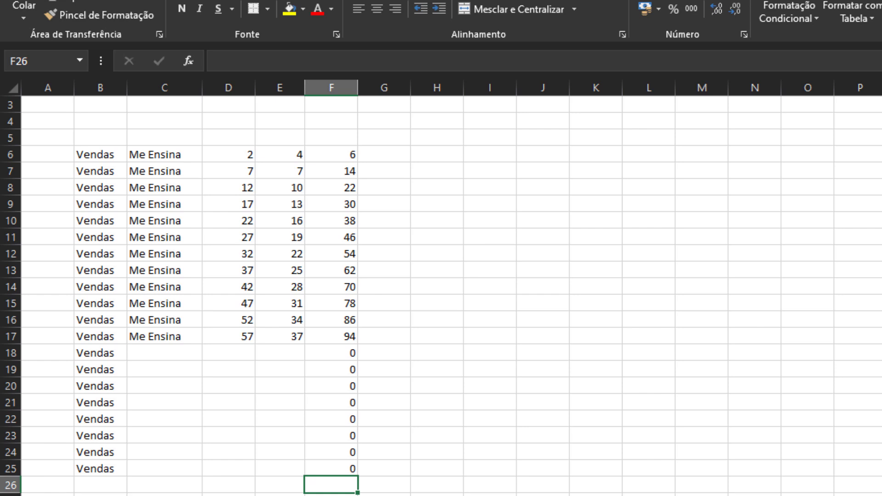
# Clear all the sum formulas from F6:F25.
pyautogui.click(338, 174)
pyautogui.moveTo(337, 187); pyautogui.dragTo(347, 467)
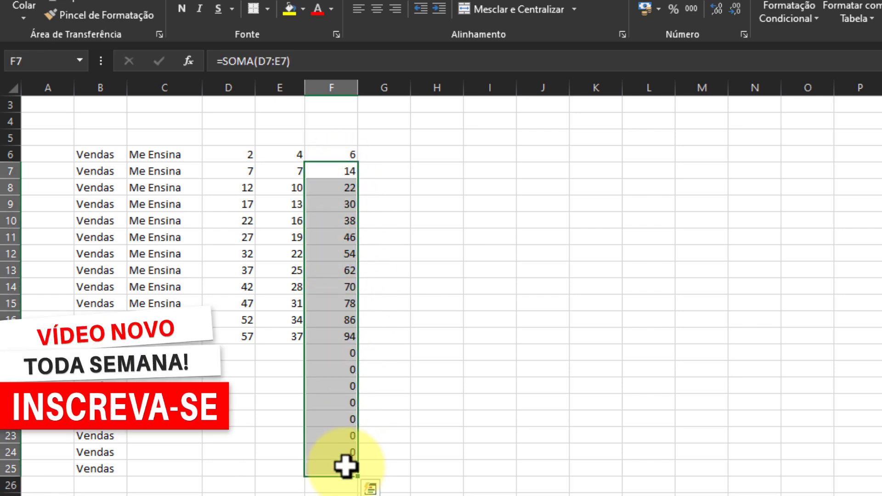
pyautogui.press('Delete')
pyautogui.click(346, 157)
pyautogui.press('Delete')
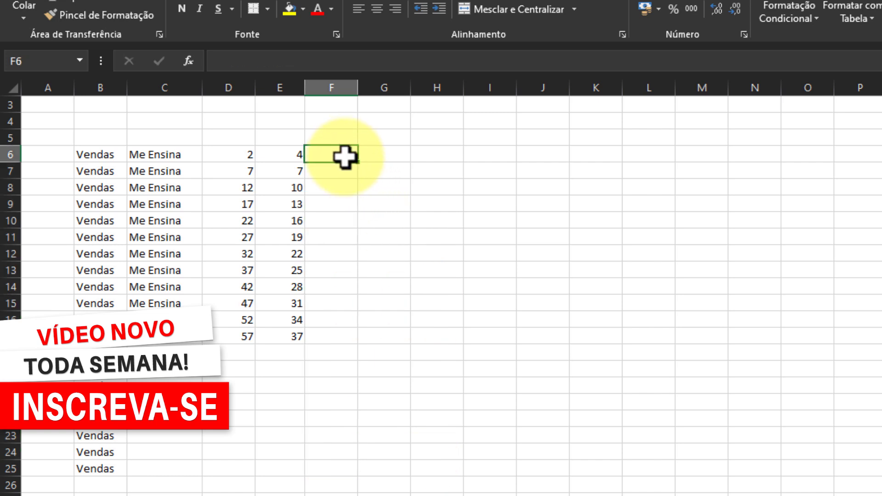
# AutoSum columns D and E row by row into the whole range F6:F25 at once.
pyautogui.moveTo(344, 158); pyautogui.dragTo(340, 474)
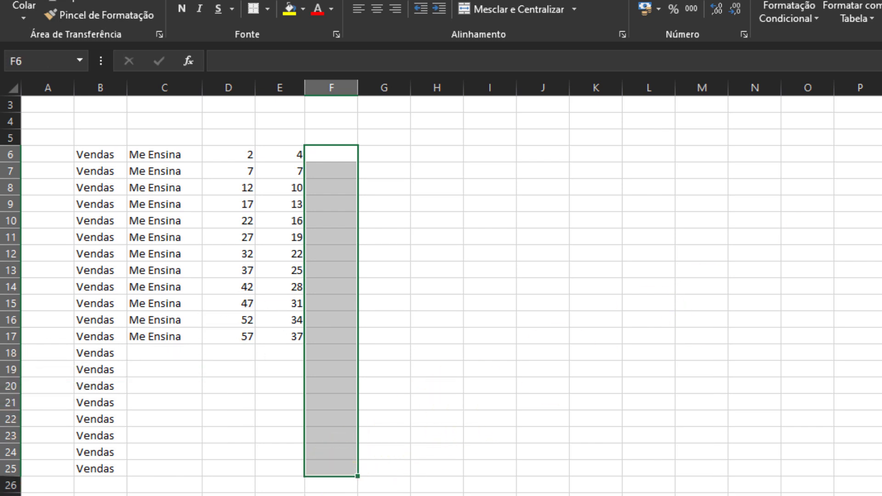
pyautogui.hotkey('alt', '=')
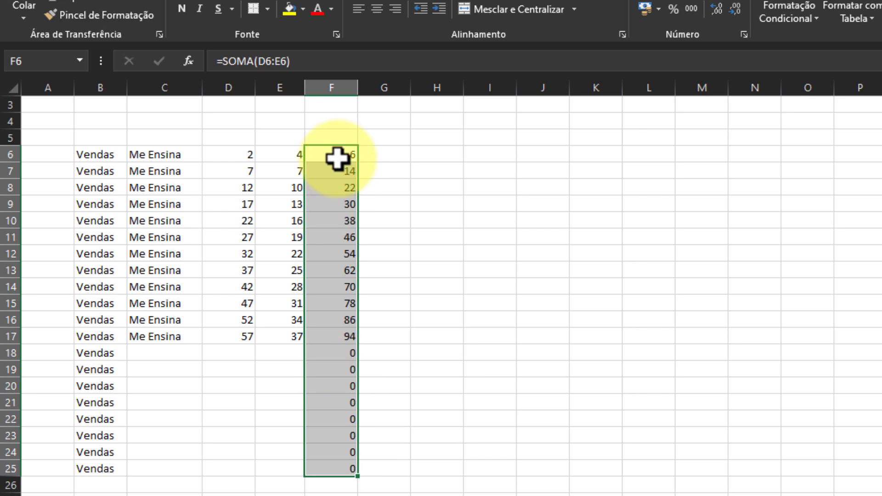
# Review the repeated Vendas entries in B6:B25 and the row sums in F6:F25.
pyautogui.click(164, 468)
pyautogui.moveTo(86, 155); pyautogui.dragTo(105, 469)
pyautogui.moveTo(337, 161); pyautogui.dragTo(346, 468)
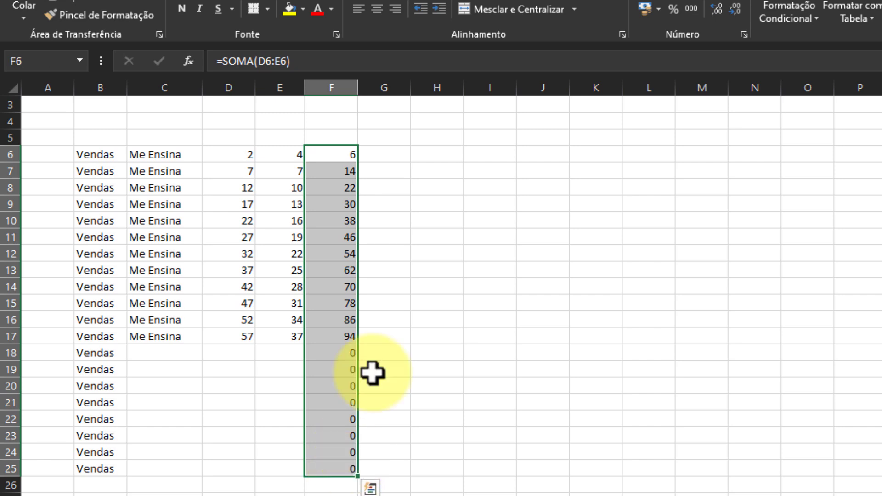
pyautogui.moveTo(341, 157); pyautogui.dragTo(336, 473)
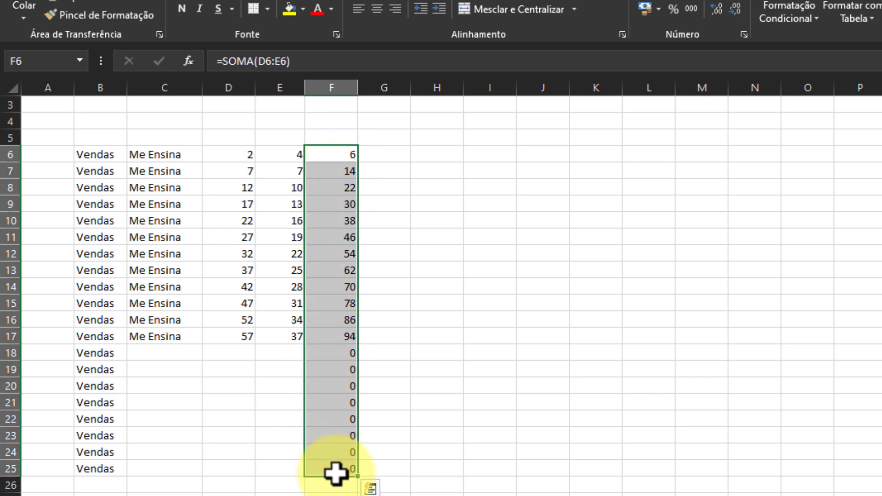
pyautogui.click(333, 493)
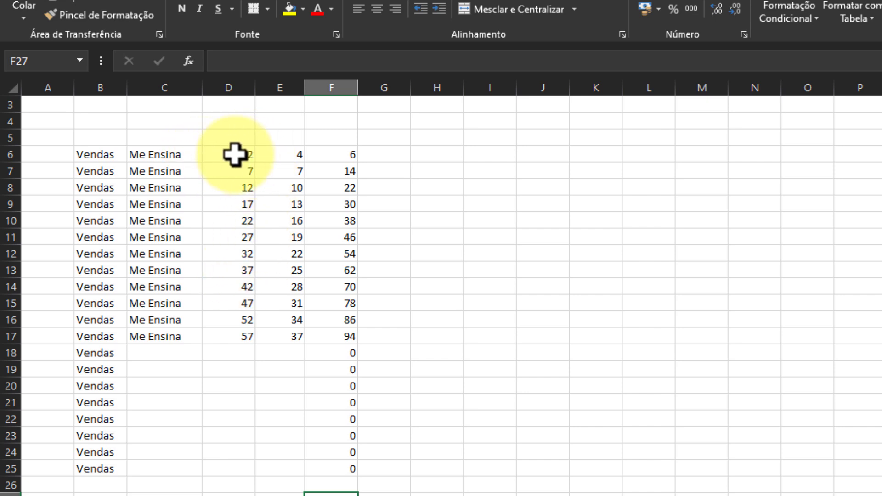
# Try moving the numbers in D6:D17 over the Me Ensina entries in C6:C17, accepting the data replacement, and undo the move.
pyautogui.moveTo(243, 154); pyautogui.dragTo(252, 338)
pyautogui.moveTo(166, 148); pyautogui.dragTo(173, 337)
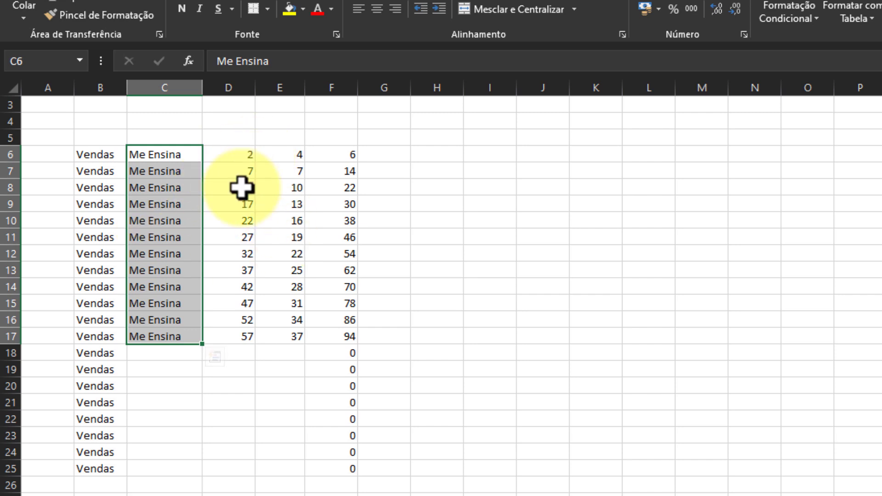
pyautogui.click(160, 153)
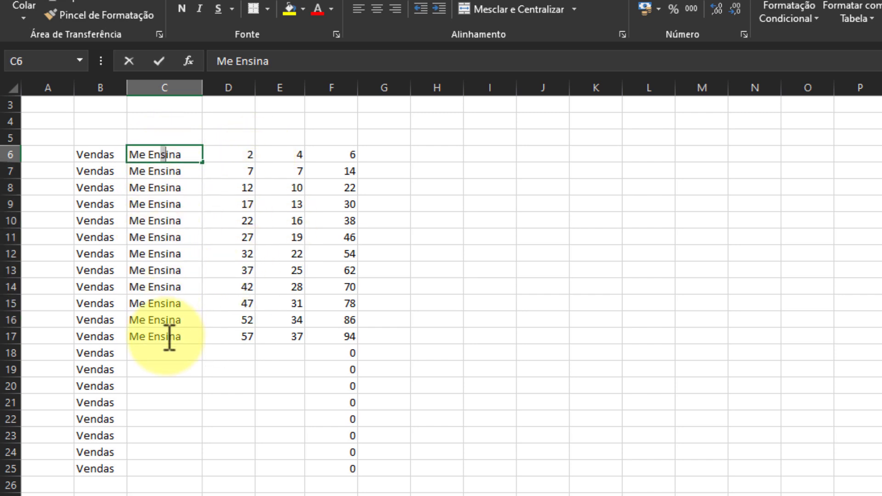
pyautogui.click(180, 368)
pyautogui.moveTo(162, 155); pyautogui.dragTo(173, 339)
pyautogui.moveTo(236, 153); pyautogui.dragTo(235, 338)
pyautogui.moveTo(200, 290); pyautogui.dragTo(180, 289)
pyautogui.moveTo(787, 340); pyautogui.dragTo(270, 210)
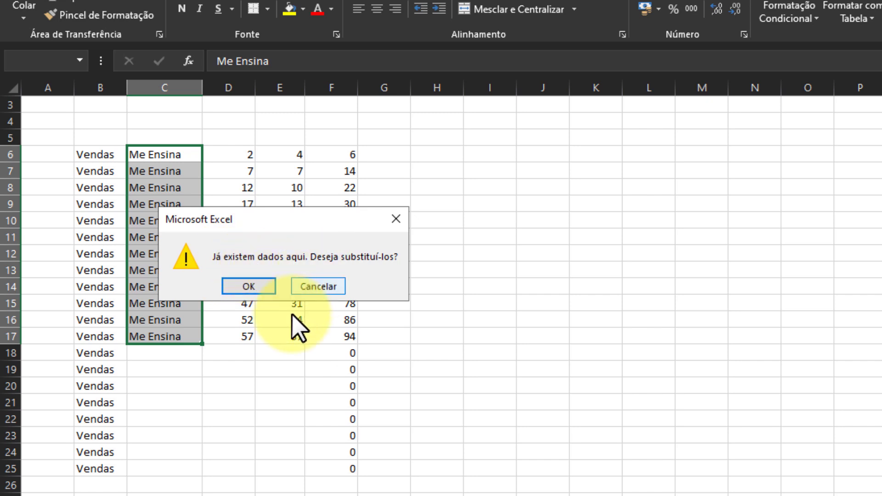
pyautogui.click(256, 285)
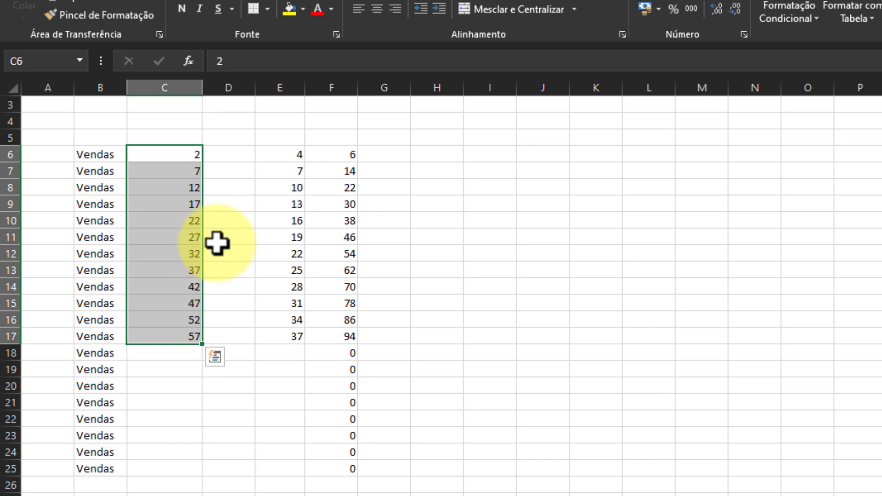
pyautogui.hotkey('ctrl', 'z')
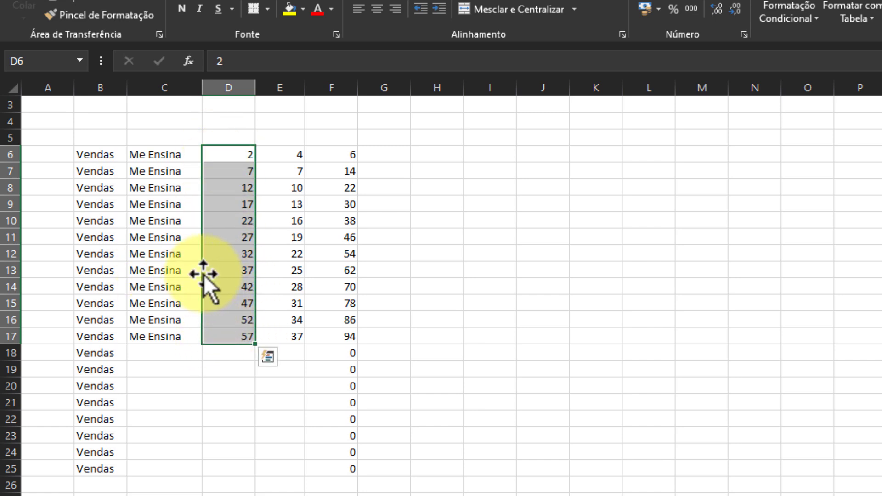
# Swap columns C and D by inserting the D6:D17 numbers before the Me Ensina entries in C6:C17, and undo the swap.
pyautogui.press('shift')
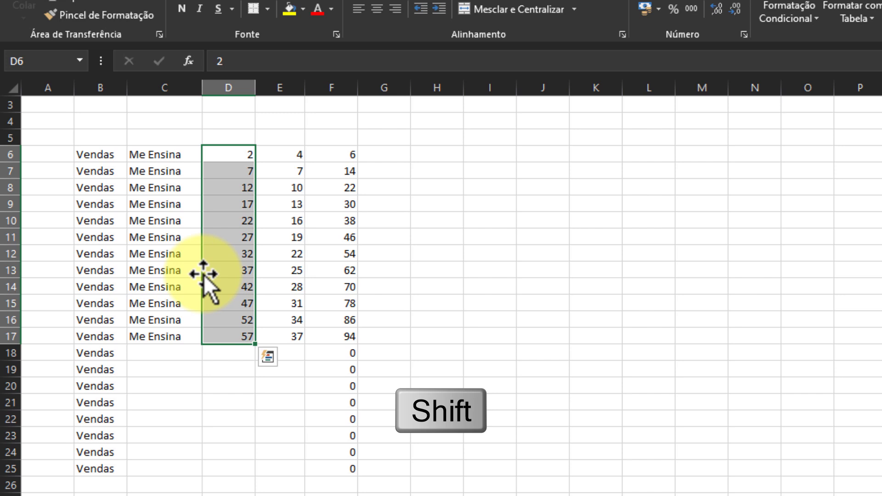
pyautogui.moveTo(204, 275); pyautogui.dragTo(130, 261)
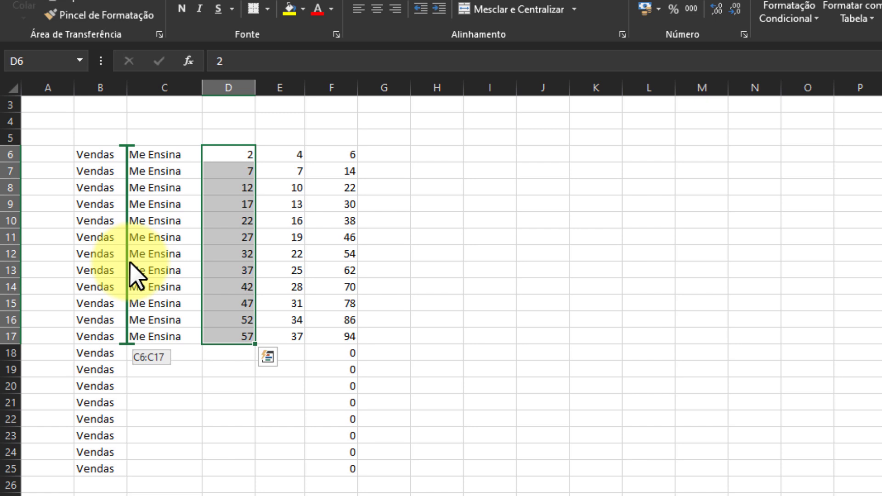
pyautogui.moveTo(129, 263); pyautogui.dragTo(129, 265)
pyautogui.click(230, 418)
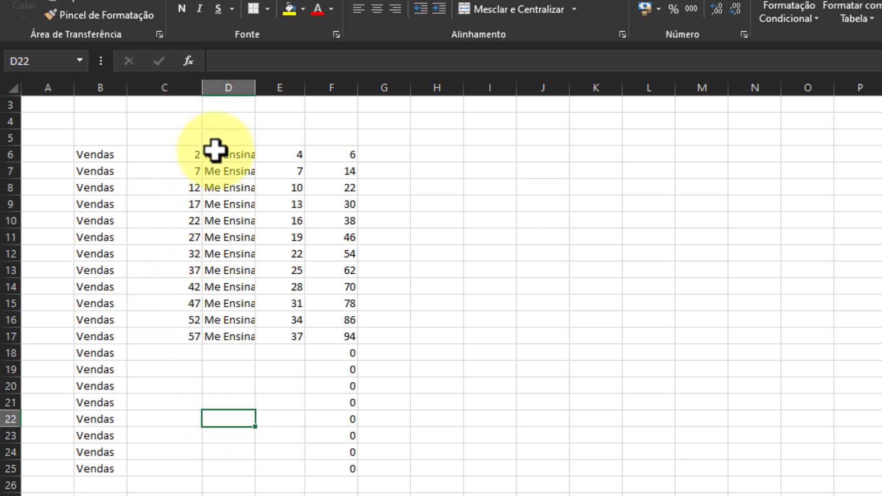
pyautogui.moveTo(232, 155); pyautogui.dragTo(239, 338)
pyautogui.click(327, 371)
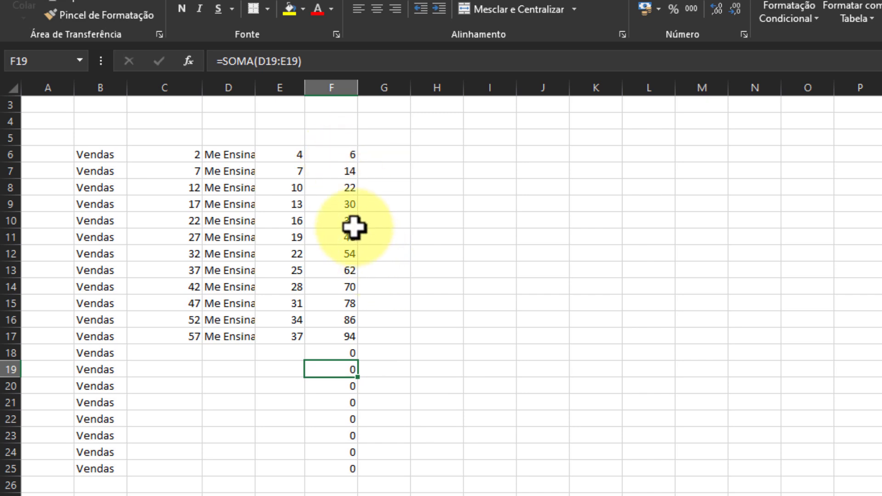
pyautogui.hotkey('ctrl', 'z')
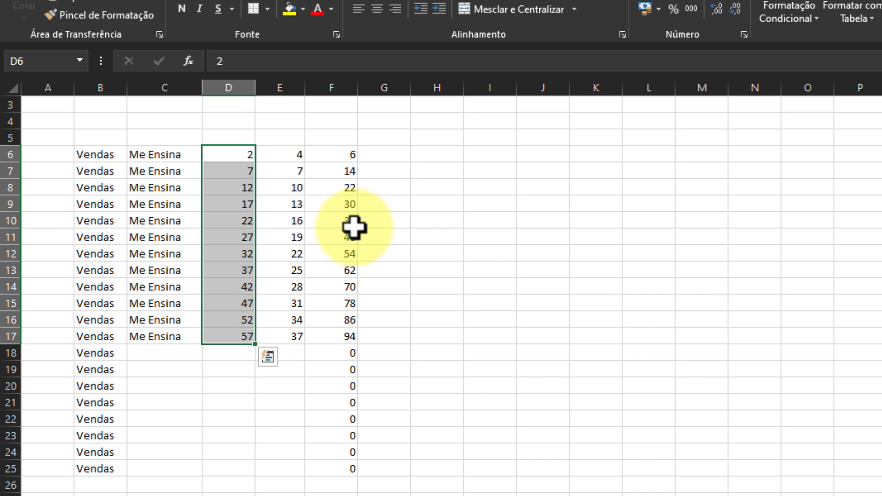
# Clear F6:F25 and refill the whole range at once with AutoSum row totals of columns D and E.
pyautogui.moveTo(343, 158); pyautogui.dragTo(357, 465)
pyautogui.press('Delete')
pyautogui.moveTo(329, 152); pyautogui.dragTo(339, 470)
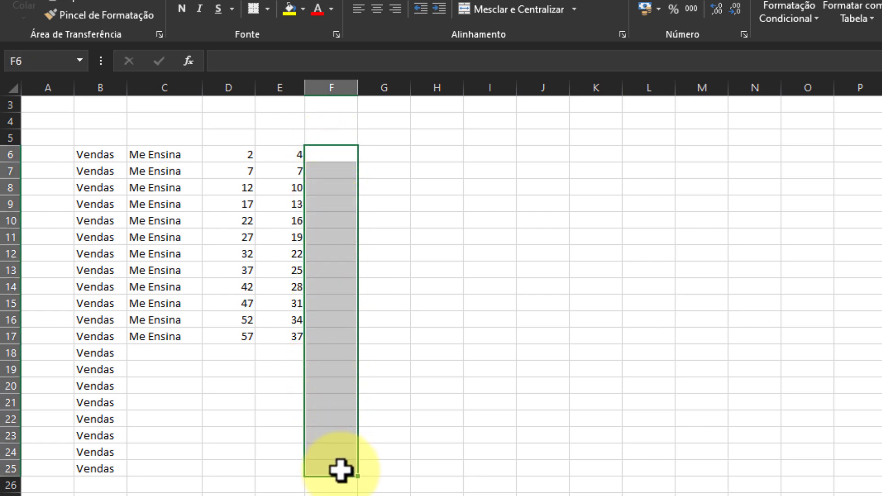
pyautogui.hotkey('alt', '=')
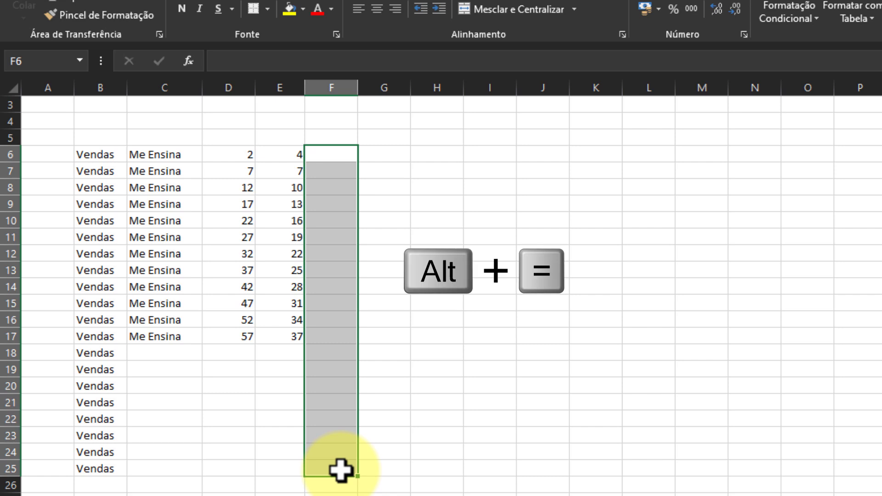
pyautogui.hotkey('alt', '=')
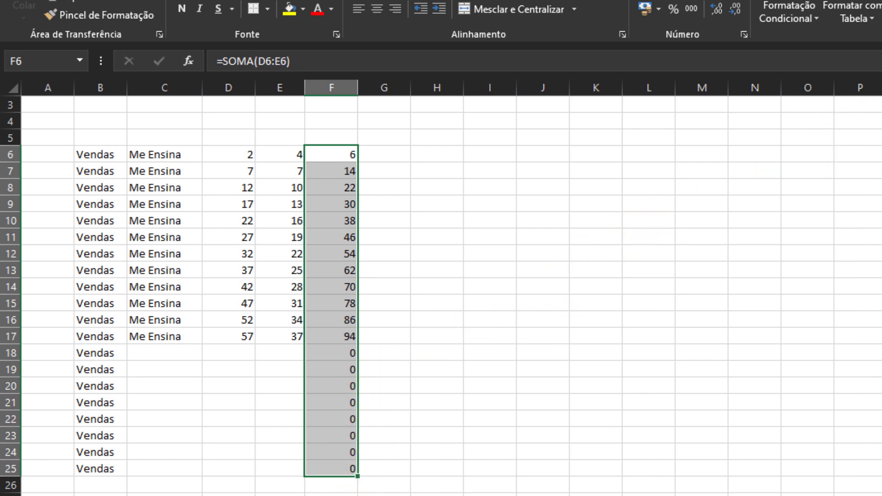
# Clear the row sum formulas from F6:F25.
pyautogui.click(487, 416)
pyautogui.moveTo(348, 155); pyautogui.dragTo(346, 473)
pyautogui.press('Delete')
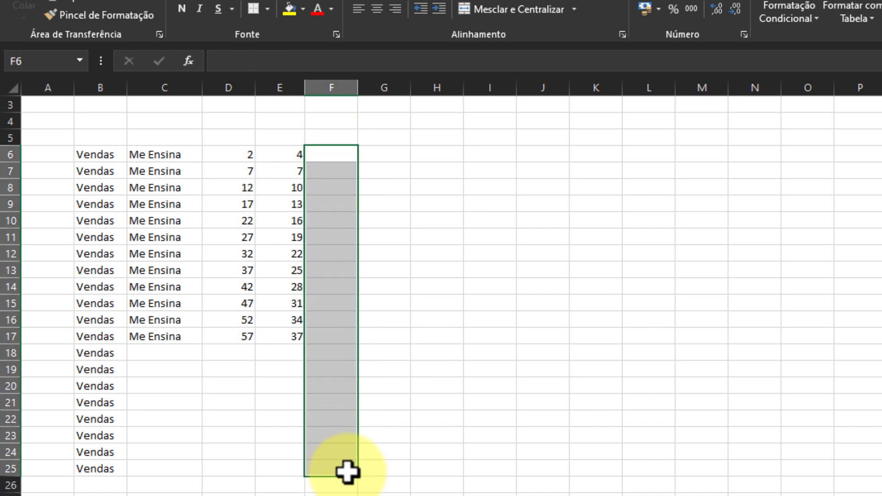
pyautogui.write('=SOMA')
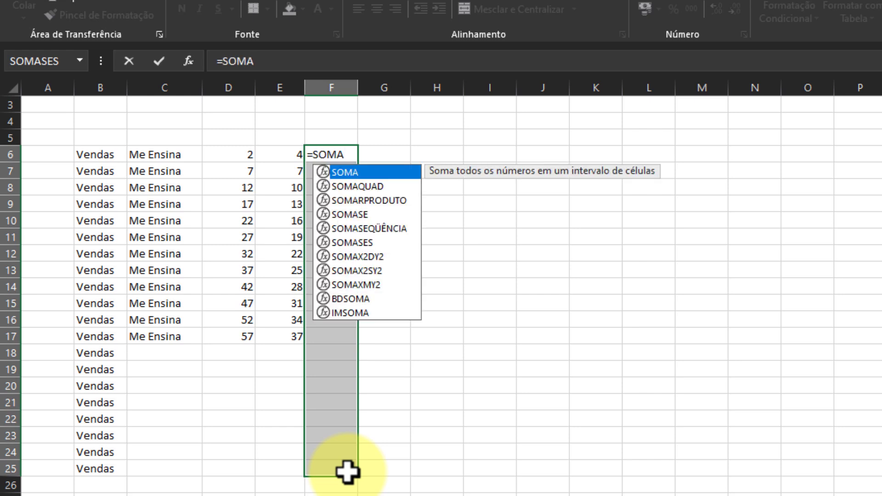
pyautogui.press('Escape')
pyautogui.press('Escape')
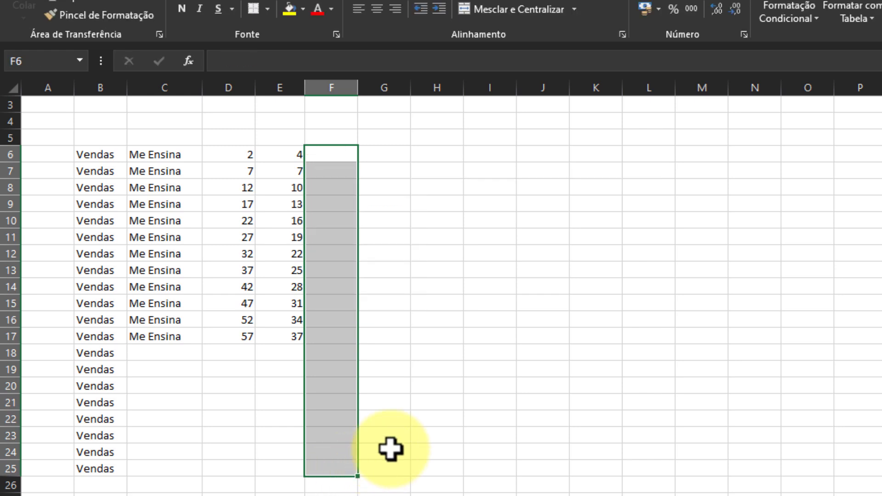
# AutoSum columns D and E for every row into F6:F25 in one operation.
pyautogui.click(378, 481)
pyautogui.moveTo(321, 158); pyautogui.dragTo(336, 469)
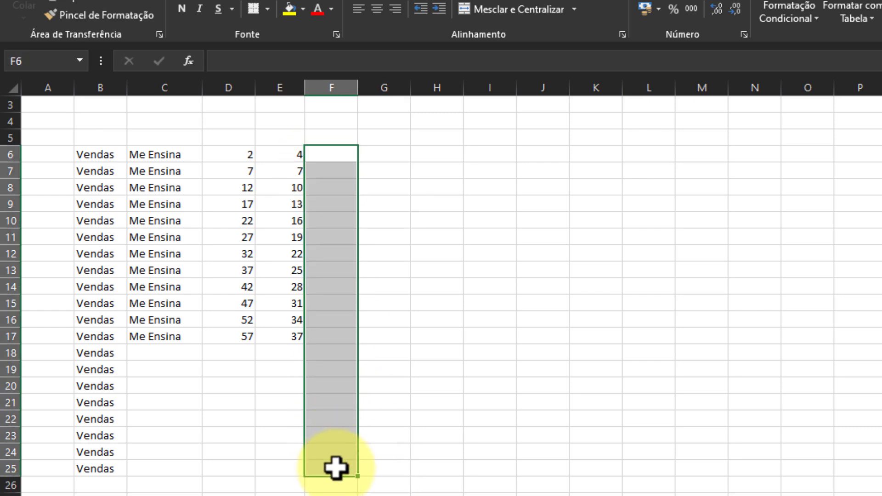
pyautogui.hotkey('alt', '=')
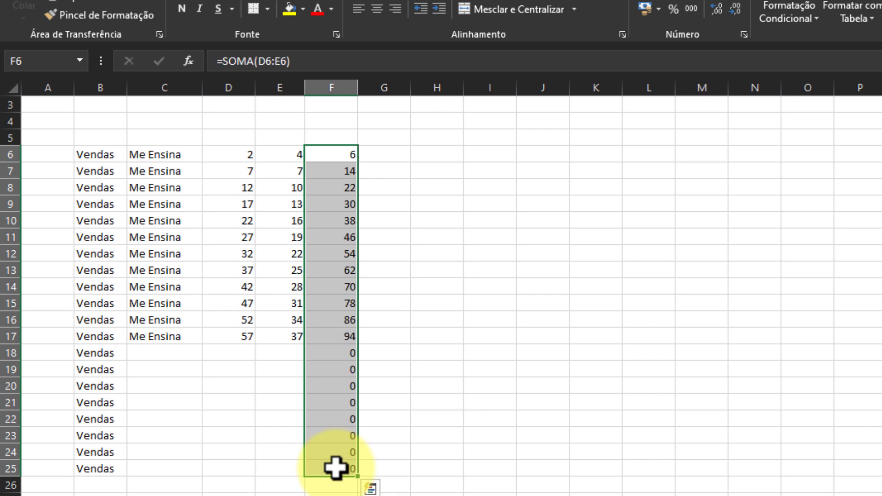
pyautogui.click(340, 482)
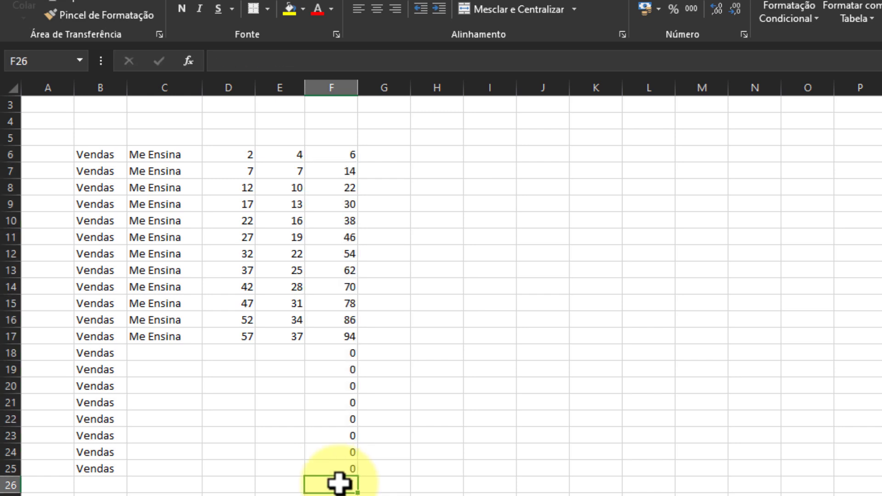
# AutoSum the column E values E6:E17 into cell E18.
pyautogui.click(285, 354)
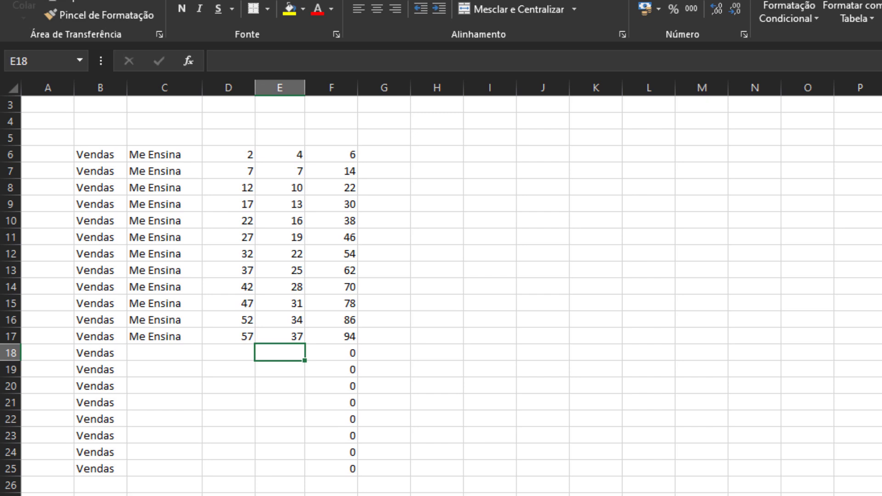
pyautogui.hotkey('alt', '=')
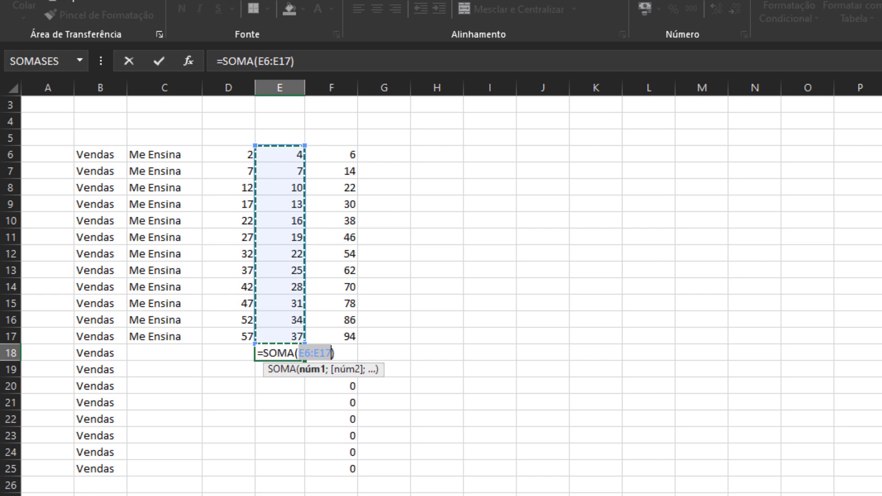
pyautogui.press('Return')
# Clear the row sums and the empty cell below them in F6:F26.
pyautogui.moveTo(338, 155); pyautogui.dragTo(342, 478)
pyautogui.press('Delete')
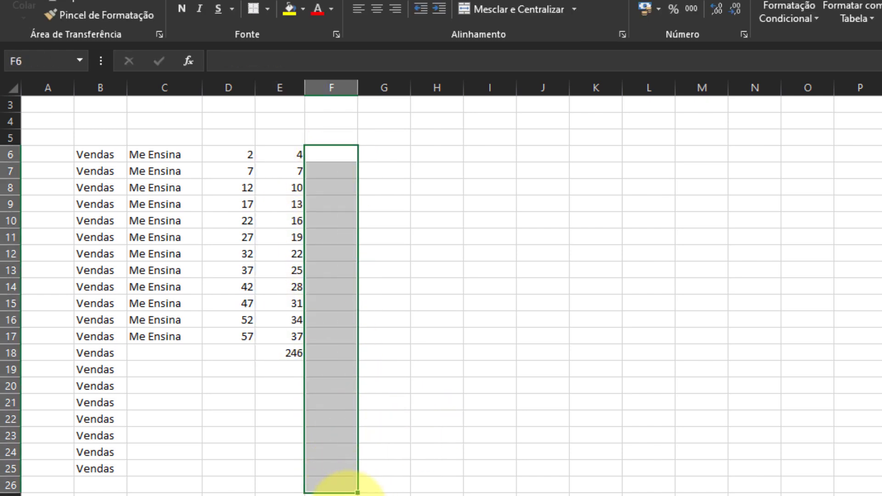
pyautogui.click(339, 495)
# Try AutoSum of D6:E6 in cell F6 alone and remove the formula.
pyautogui.click(332, 155)
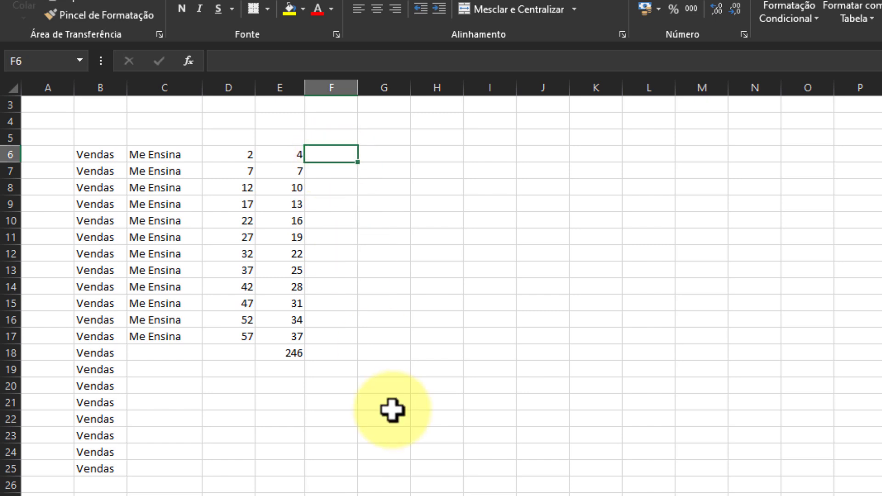
pyautogui.hotkey('alt', '=')
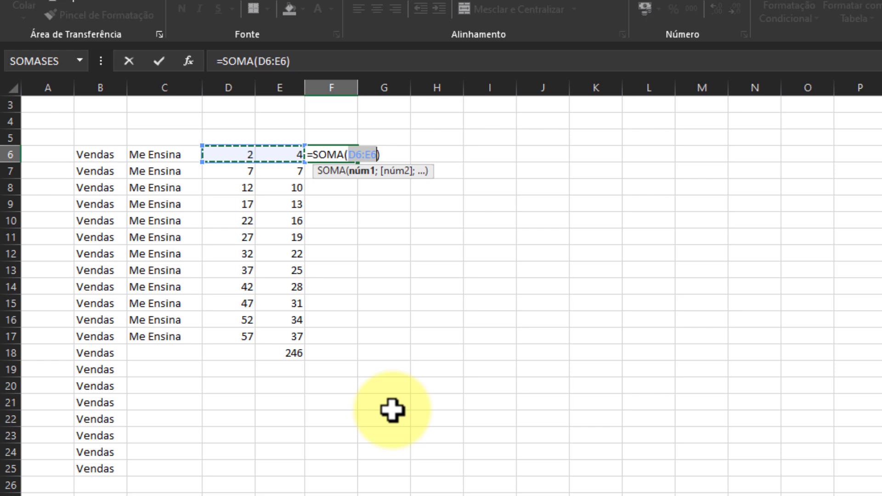
pyautogui.press('Return')
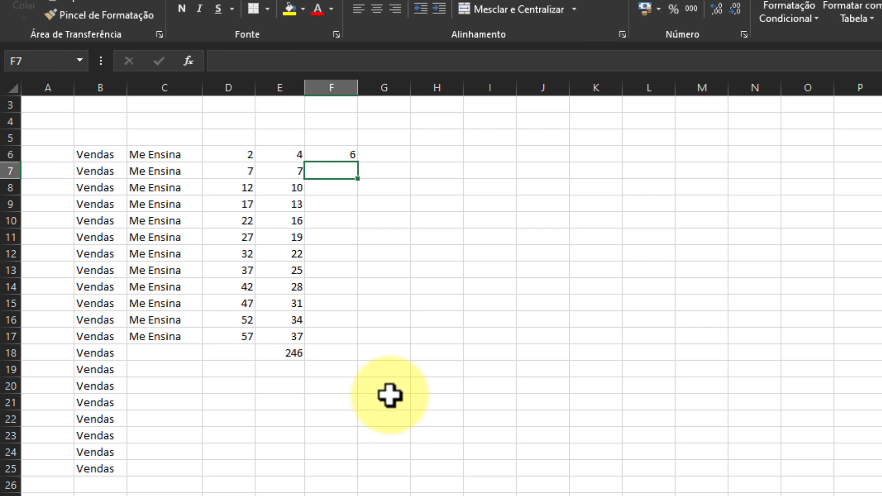
pyautogui.press('Up')
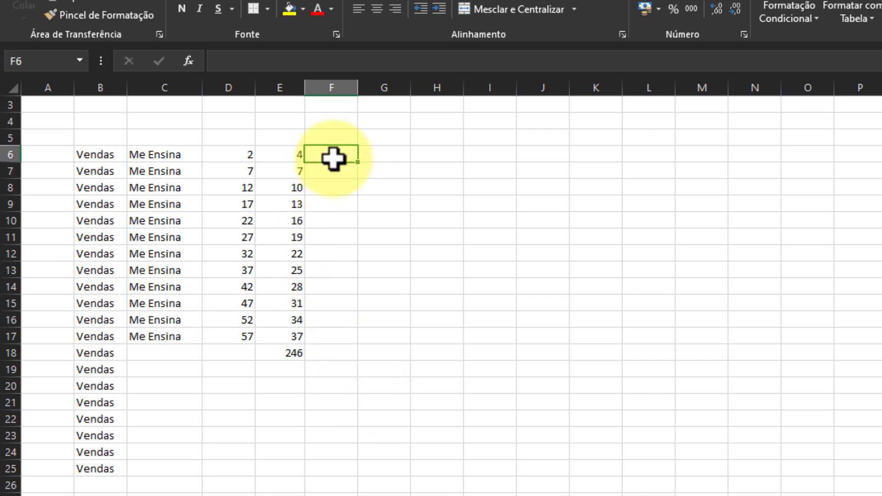
# Fill F6:F25 at once with the sum formula =SOMA(D6:E6), adding columns D and E row by row.
pyautogui.moveTo(337, 157); pyautogui.dragTo(345, 467)
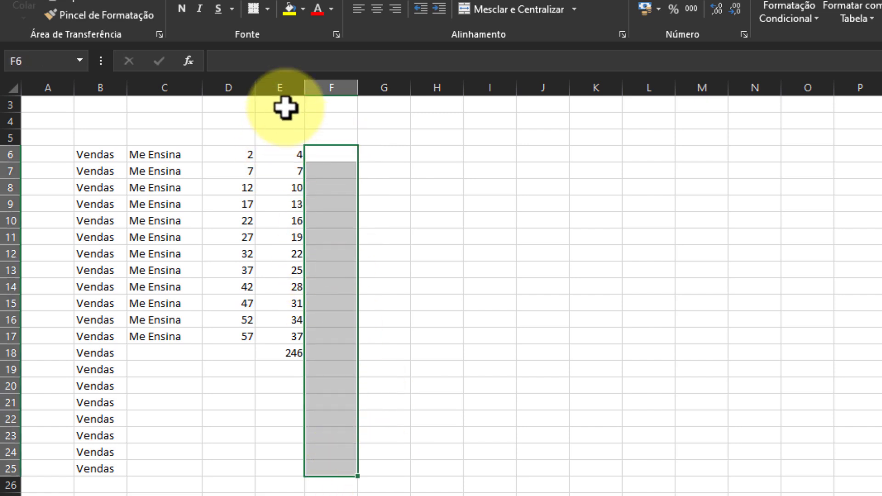
pyautogui.click(296, 154)
pyautogui.click(244, 169)
pyautogui.click(282, 172)
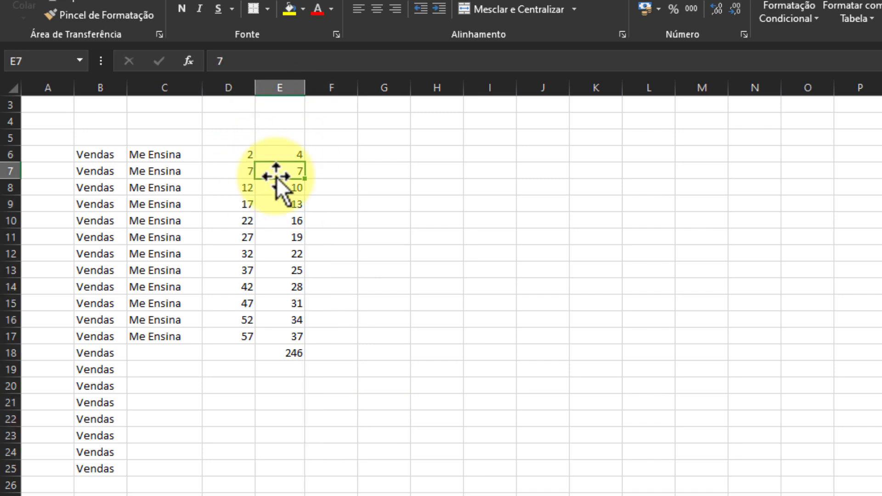
pyautogui.moveTo(326, 153); pyautogui.dragTo(346, 460)
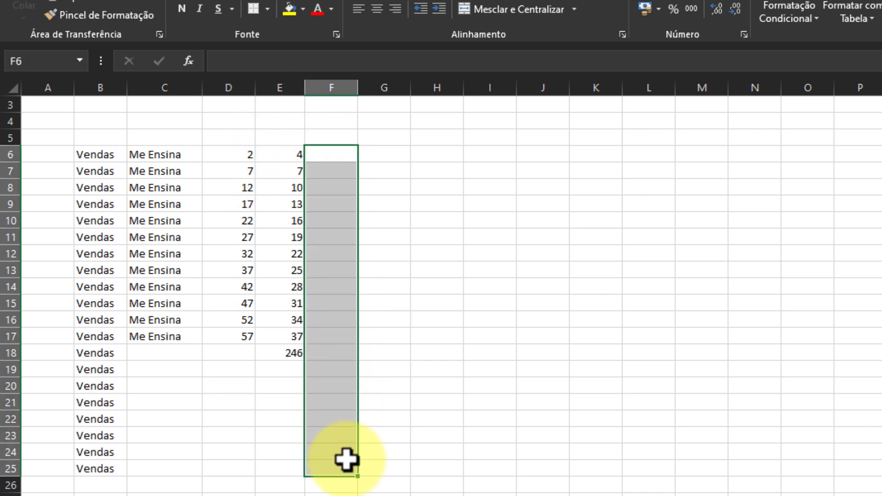
pyautogui.write('=SOMA(D6:E6)')
pyautogui.hotkey('ctrl', 'Return')
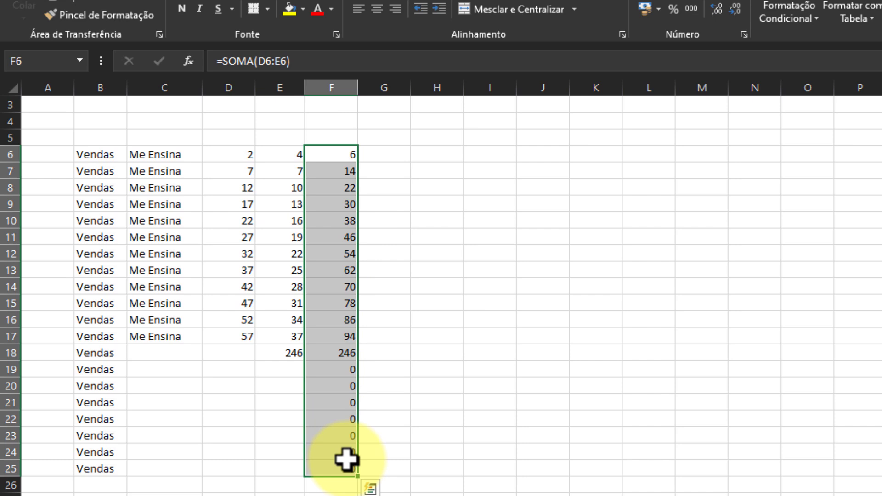
pyautogui.click(437, 220)
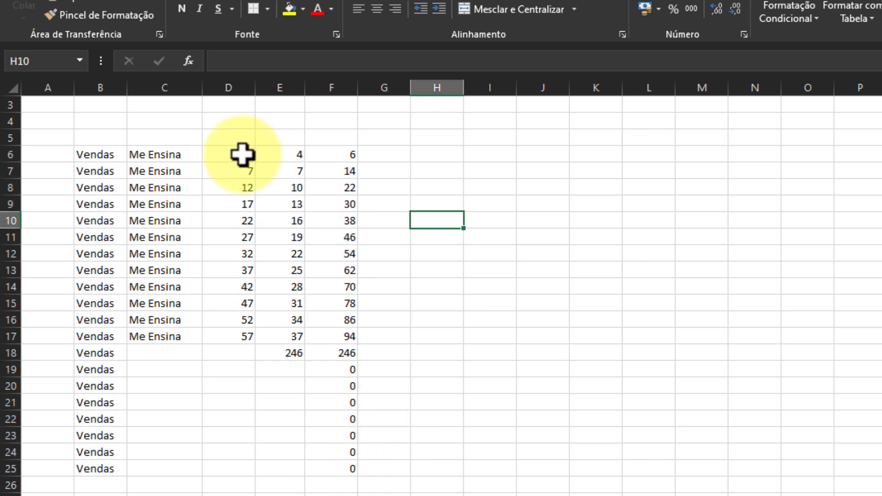
# Review the summed row cells in D6:F7 and the column E values with their total in E6:E18.
pyautogui.moveTo(243, 154); pyautogui.dragTo(339, 169)
pyautogui.click(395, 217)
pyautogui.moveTo(279, 155); pyautogui.dragTo(294, 355)
pyautogui.click(313, 490)
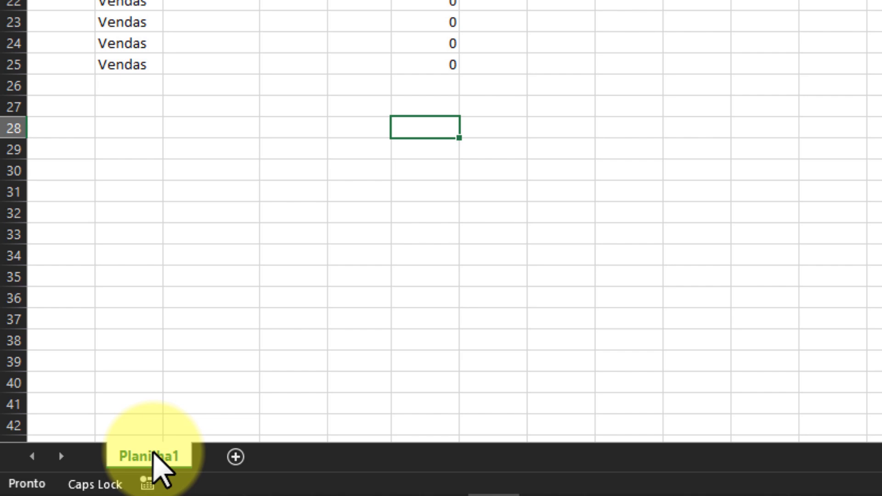
# Create a copy of sheet Planilha1 placed at the end of the Aula Dicas.xlsx workbook.
pyautogui.rightClick(154, 455)
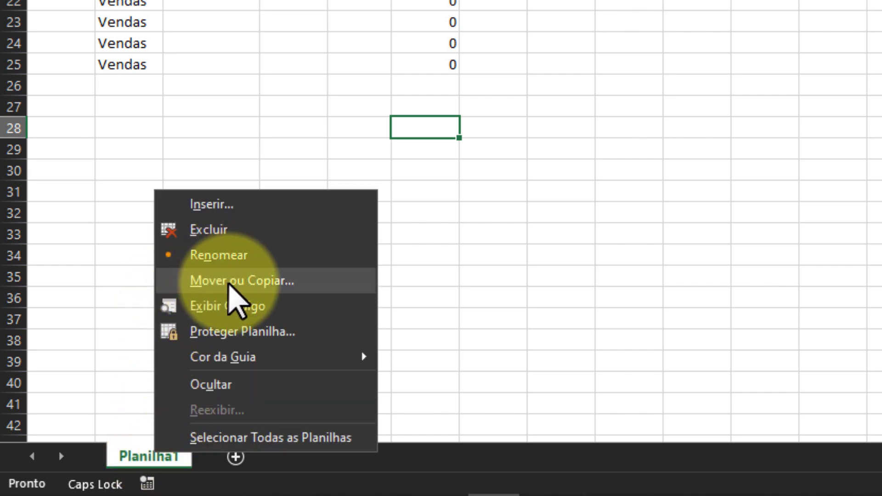
pyautogui.click(229, 283)
pyautogui.click(91, 363)
pyautogui.click(130, 261)
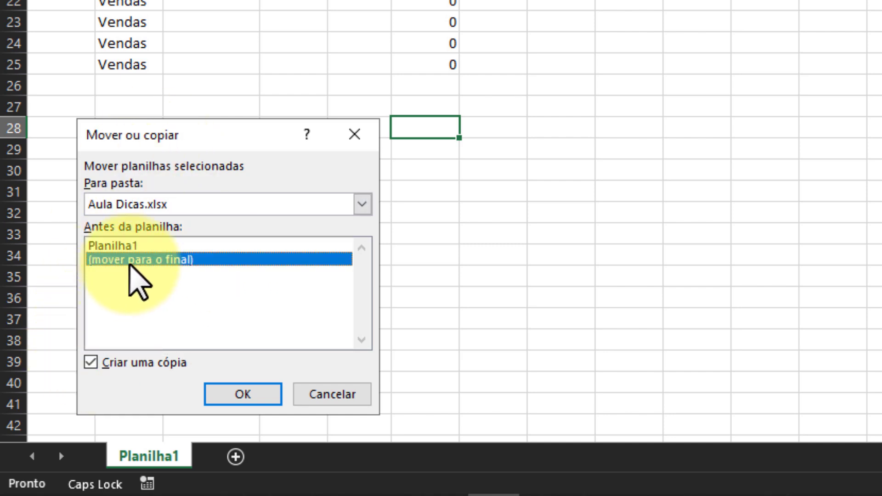
pyautogui.click(249, 399)
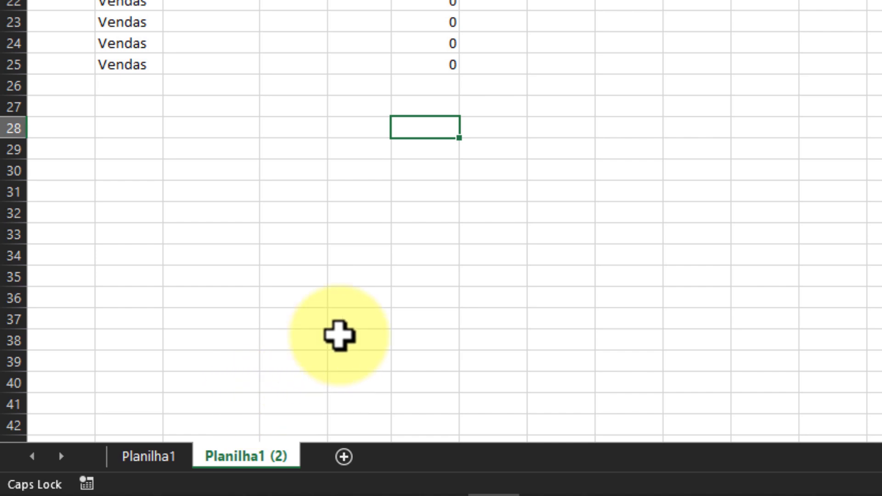
# Delete the copied sheet Planilha1 (2) from the workbook and confirm the deletion.
pyautogui.rightClick(250, 456)
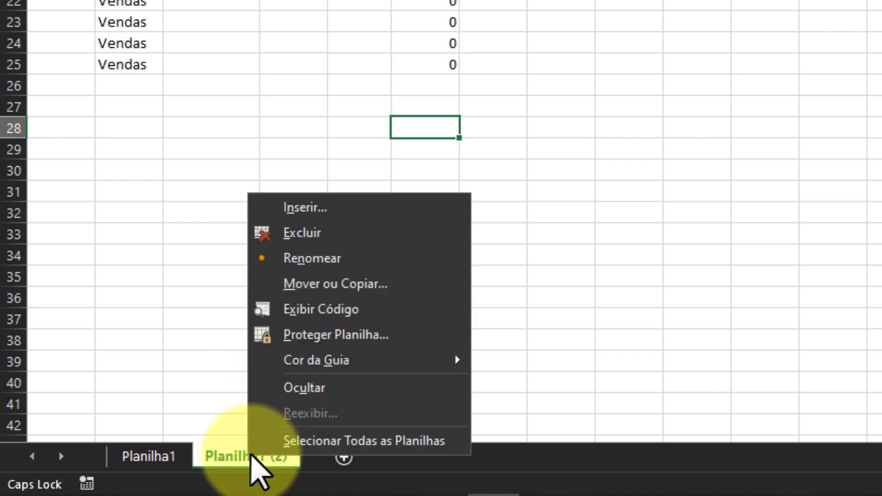
pyautogui.click(318, 239)
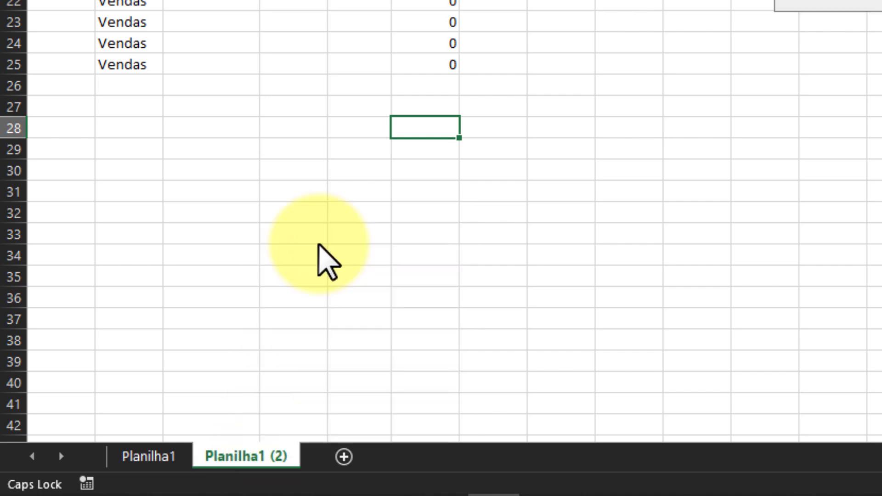
pyautogui.click(881, 2)
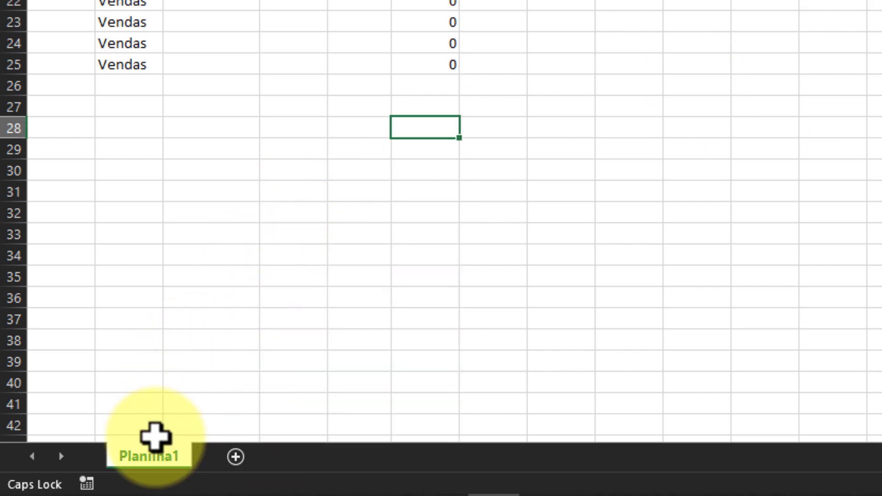
# Duplicate Planilha1 directly in the sheet order to get two copies placed after it, Planilha1 (2) and Planilha1 (3).
pyautogui.press('ctrl')
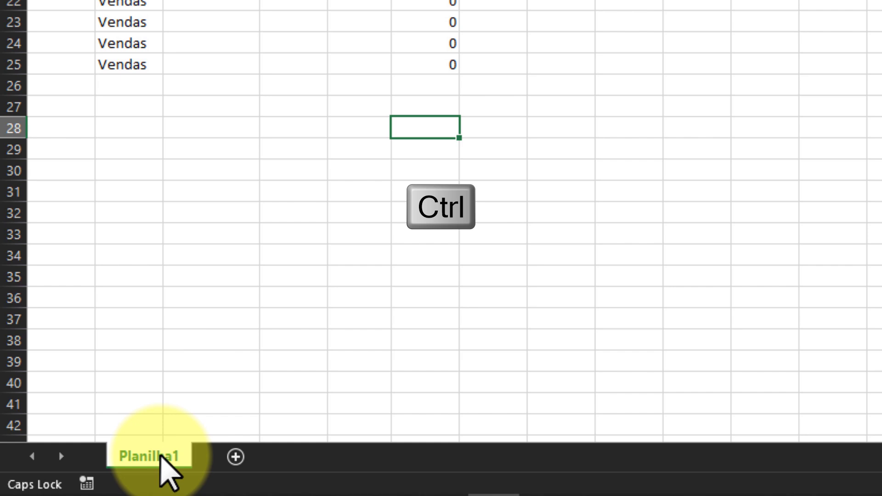
pyautogui.moveTo(160, 455); pyautogui.dragTo(213, 463)
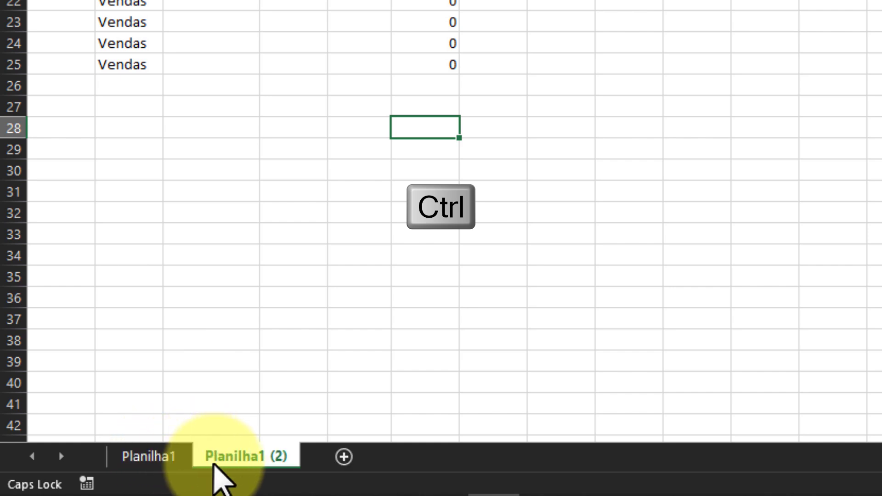
pyautogui.moveTo(264, 453); pyautogui.dragTo(311, 461)
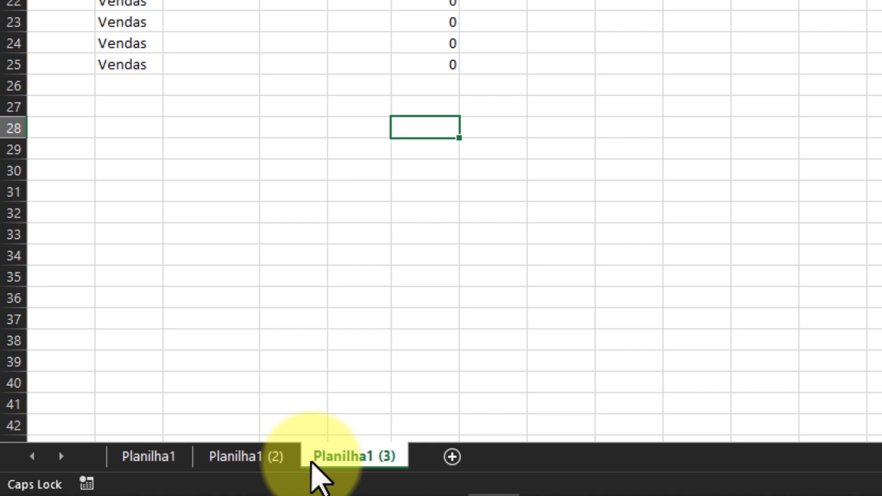
pyautogui.rightClick(348, 454)
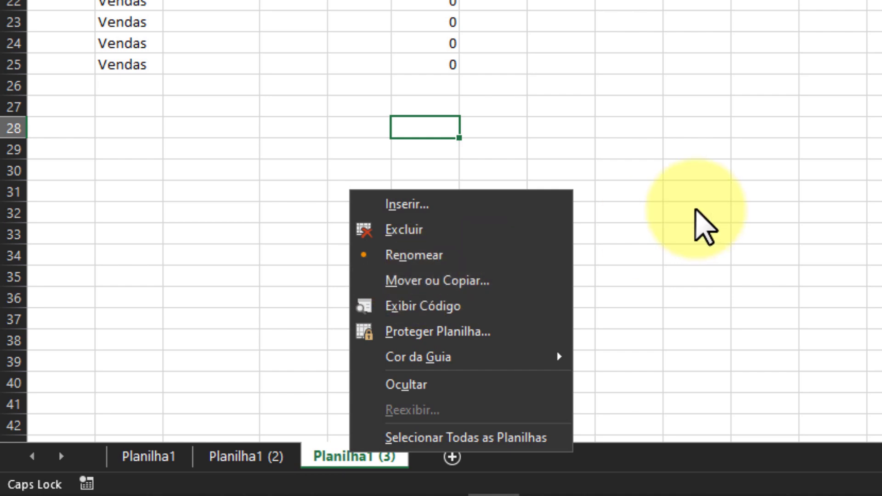
pyautogui.click(685, 229)
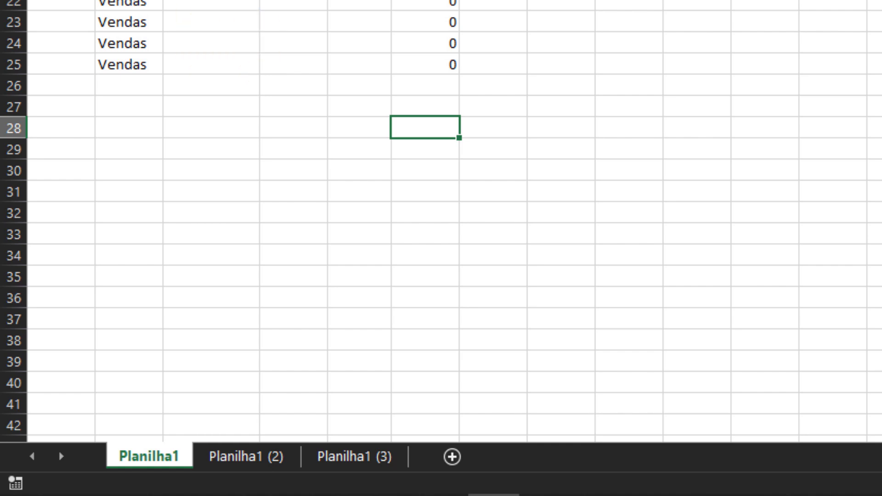
# Apply a light blue theme fill to the data range B6:F25 on Planilha1.
pyautogui.click(155, 175)
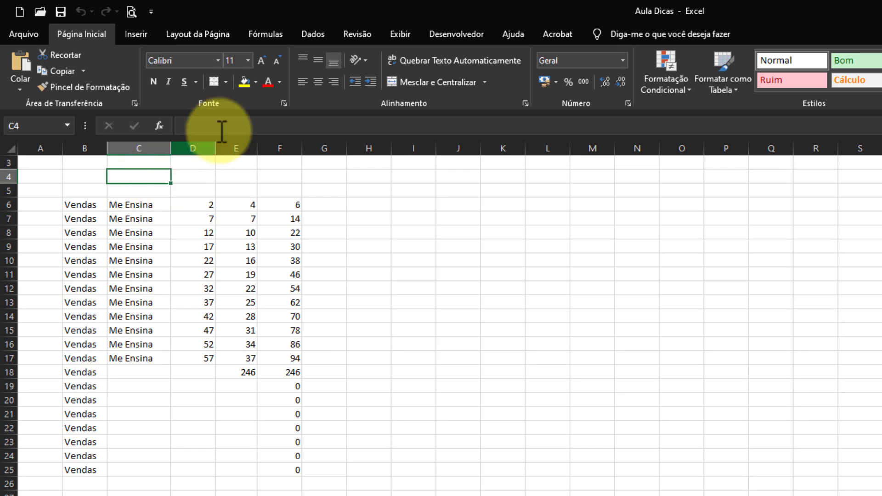
pyautogui.moveTo(79, 207); pyautogui.dragTo(292, 473)
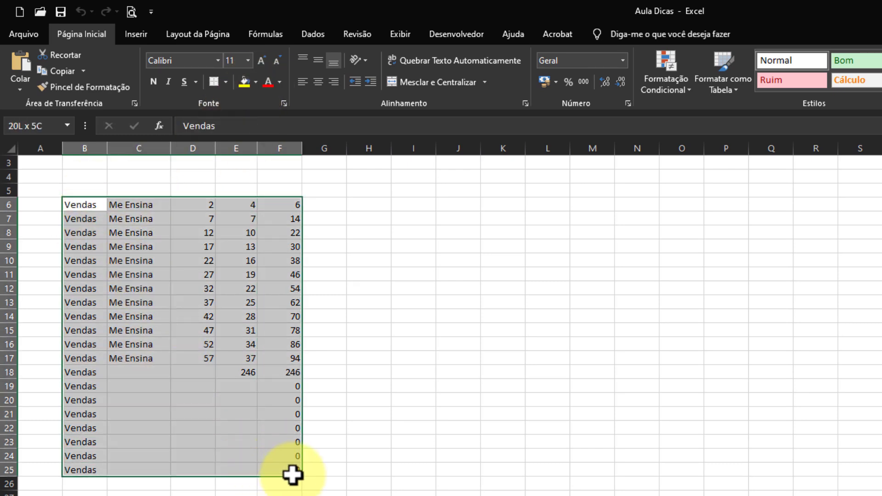
pyautogui.click(255, 81)
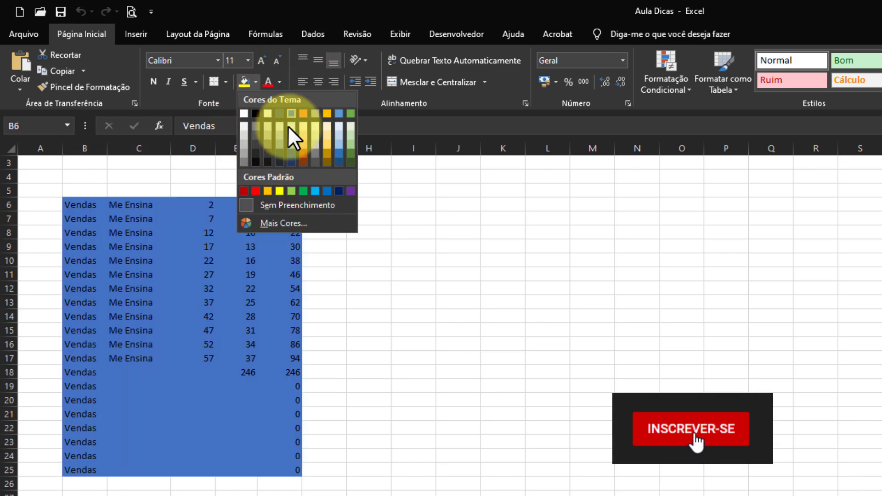
pyautogui.click(291, 123)
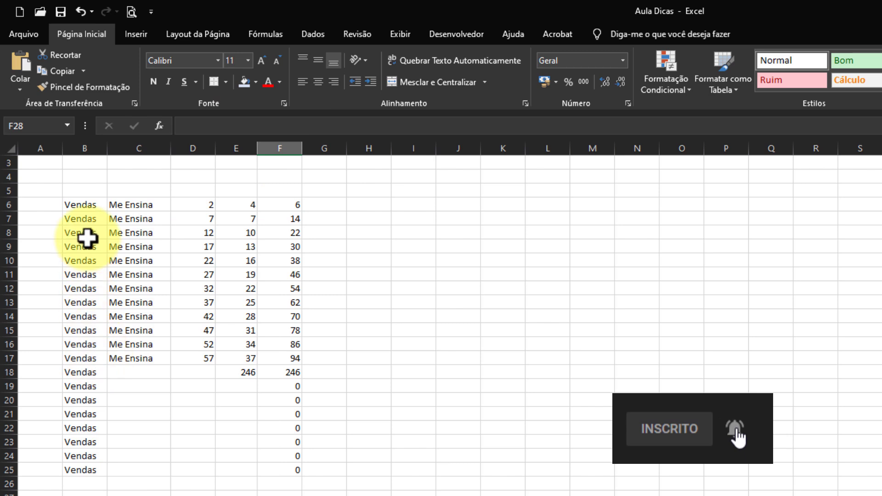
# Apply a light green theme fill to the data range B6:F25 on Planilha1 (2).
pyautogui.moveTo(81, 205); pyautogui.dragTo(287, 469)
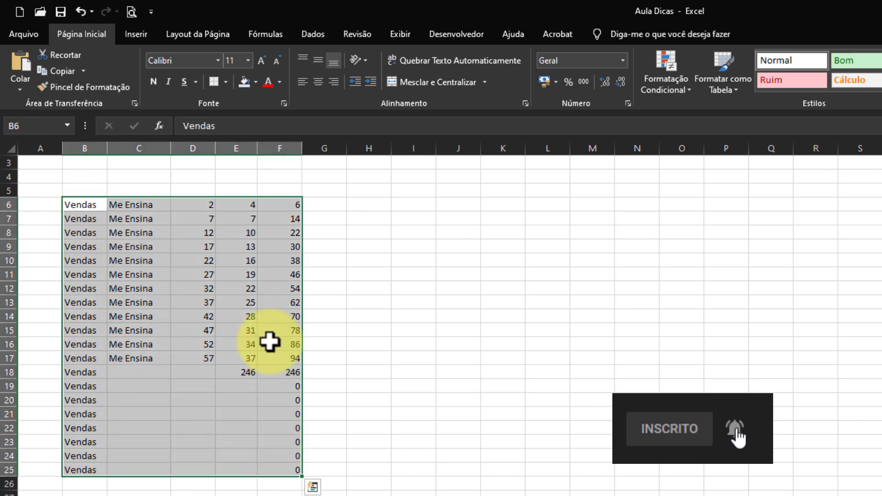
pyautogui.click(255, 82)
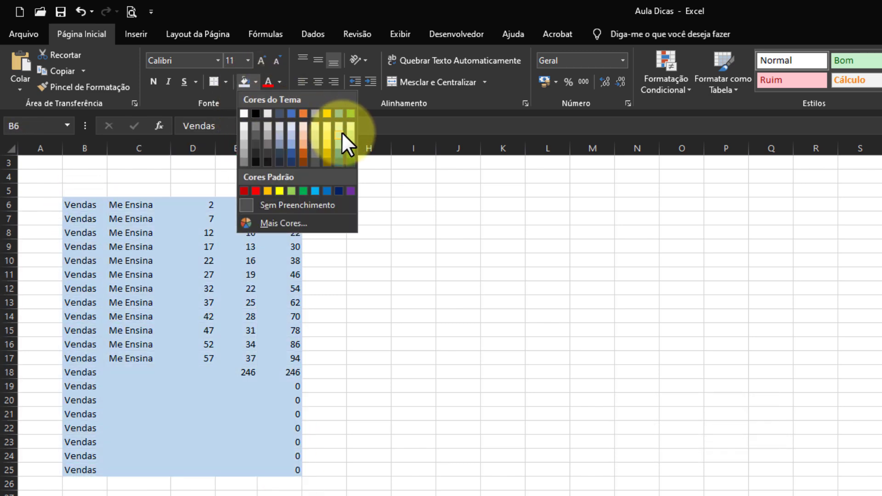
pyautogui.click(351, 132)
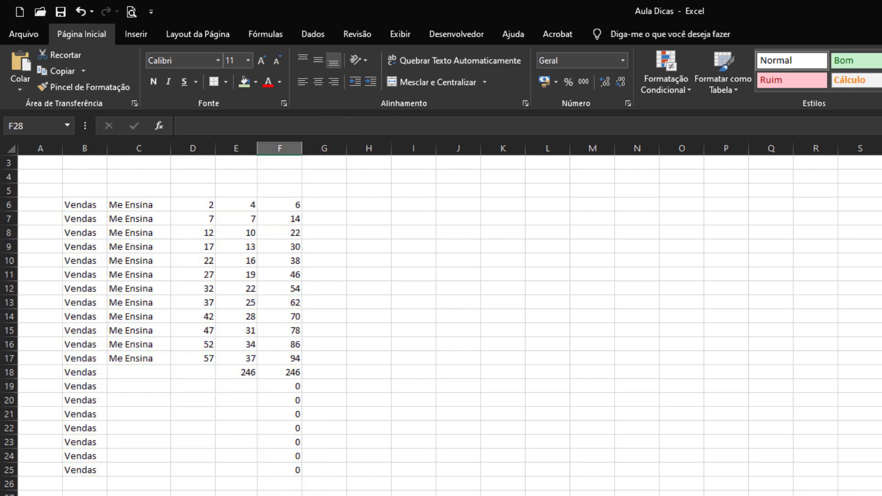
# Apply a light orange theme fill to the data range B6:F25 on Planilha1 (3).
pyautogui.moveTo(79, 205); pyautogui.dragTo(278, 466)
pyautogui.click(255, 82)
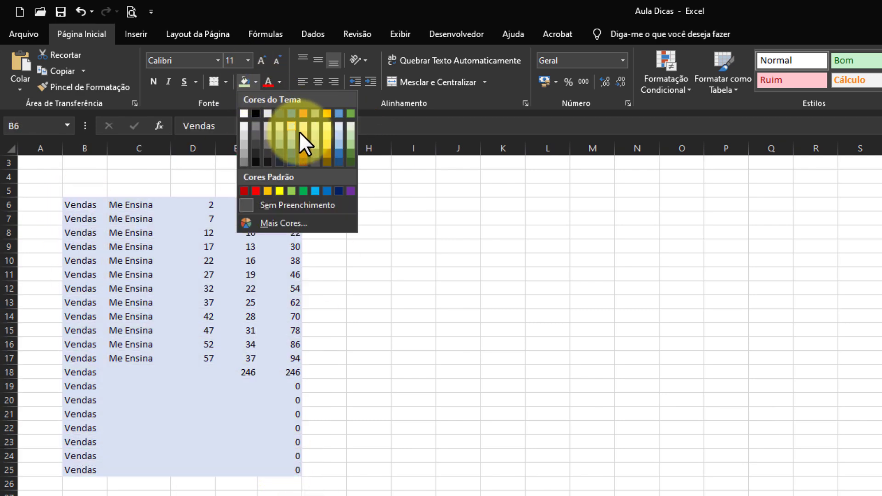
pyautogui.click(300, 132)
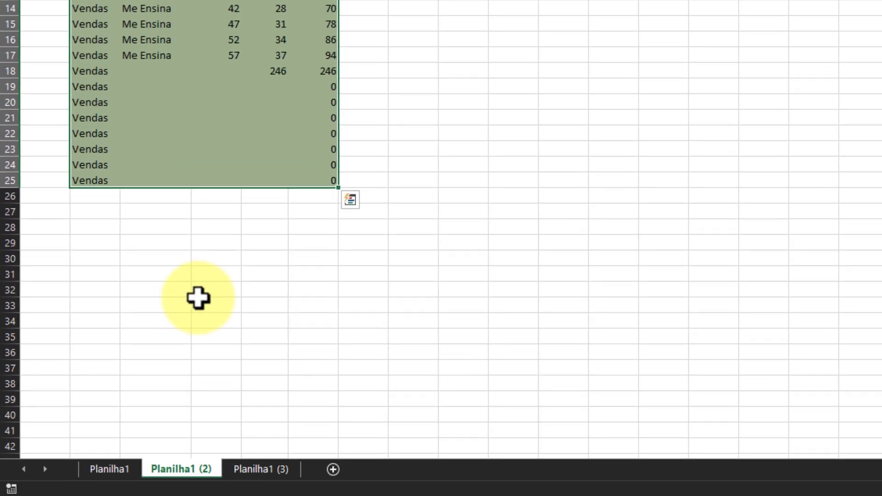
# Start from Planilha1, go sheet by sheet to Planilha1 (3), and return through Planilha1 (2) to Planilha1.
pyautogui.click(198, 297)
pyautogui.click(109, 468)
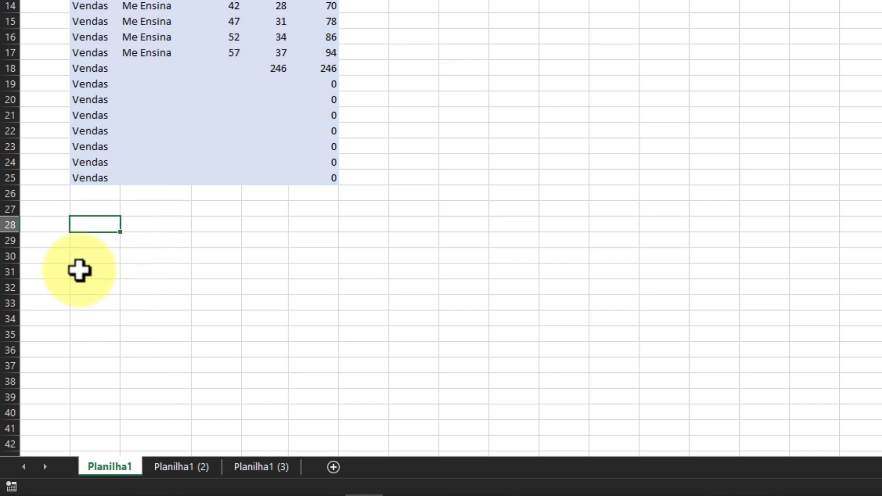
pyautogui.hotkey('ctrl', 'pagedown')
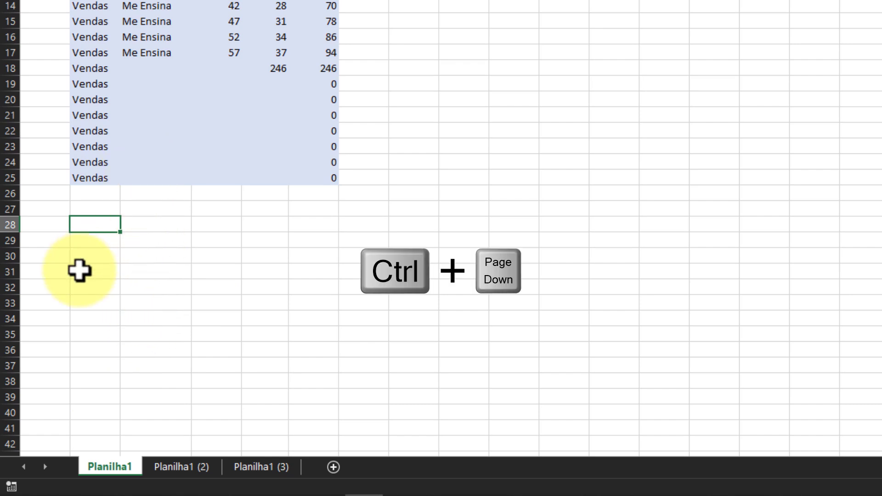
pyautogui.hotkey('ctrl', 'pagedown')
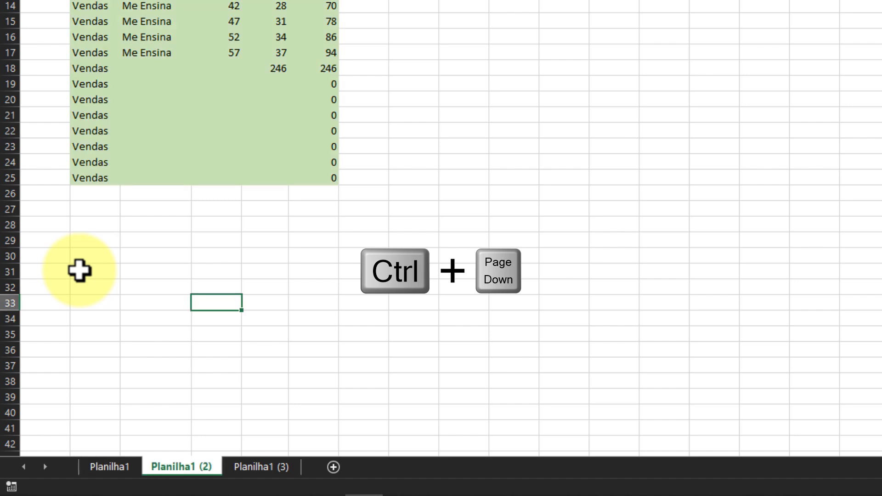
pyautogui.hotkey('ctrl', 'pagedown')
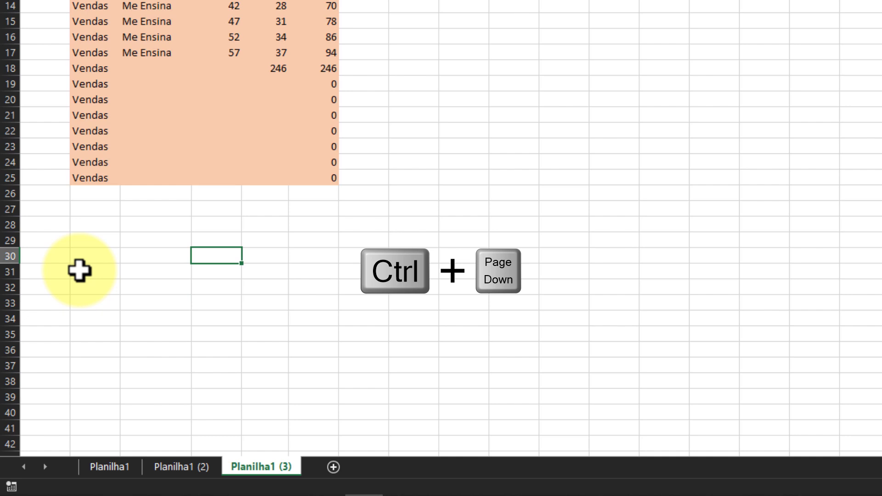
pyautogui.hotkey('ctrl', 'pageup')
pyautogui.hotkey('ctrl', 'pageup')
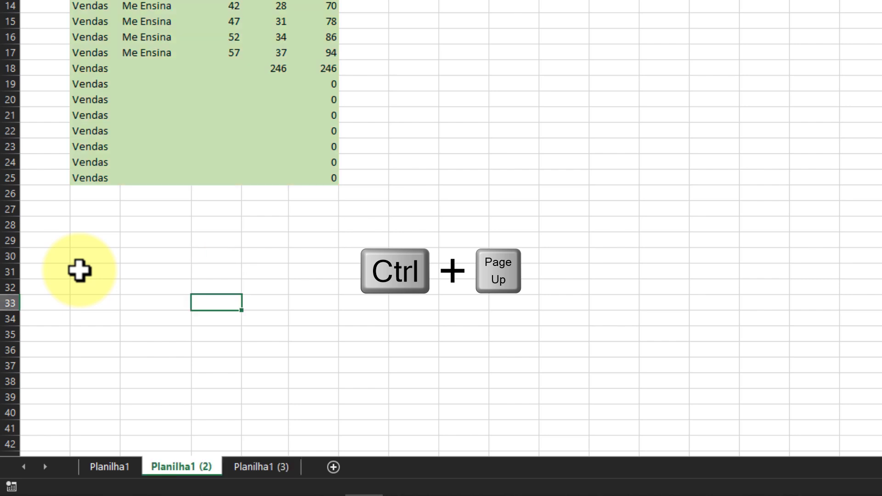
pyautogui.hotkey('ctrl', 'pageup')
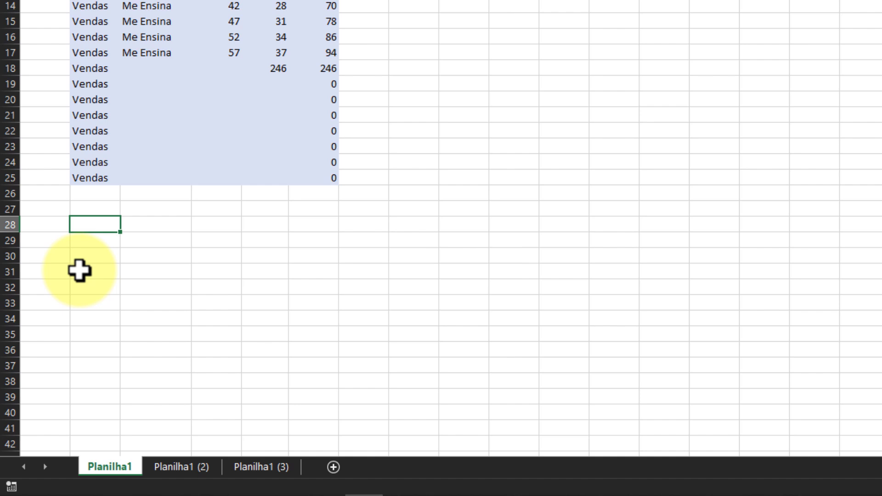
# Cycle once more through all three sheets and end on Planilha1.
pyautogui.hotkey('ctrl', 'pagedown')
pyautogui.hotkey('ctrl', 'pagedown')
pyautogui.hotkey('ctrl', 'pageup')
pyautogui.hotkey('ctrl', 'pageup')
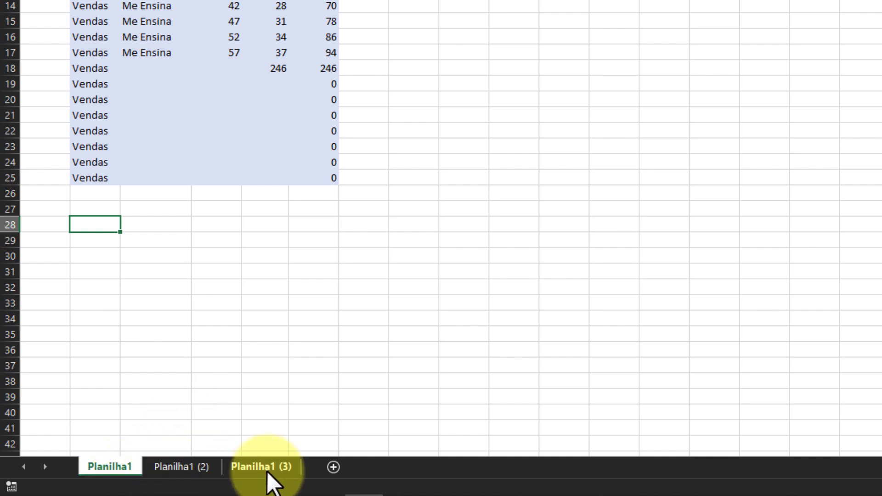
# Group all three sheets, toggle Planilha1 (3) in and out of the group, and leave only Planilha1 and Planilha1 (2) grouped.
pyautogui.keyDown('shift'); pyautogui.click(253, 467); pyautogui.keyUp('shift')
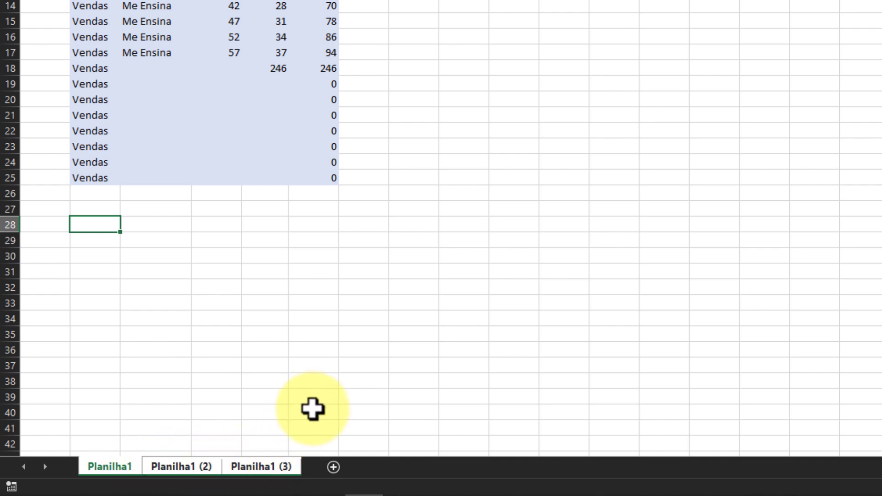
pyautogui.keyDown('ctrl'); pyautogui.click(260, 471); pyautogui.keyUp('ctrl')
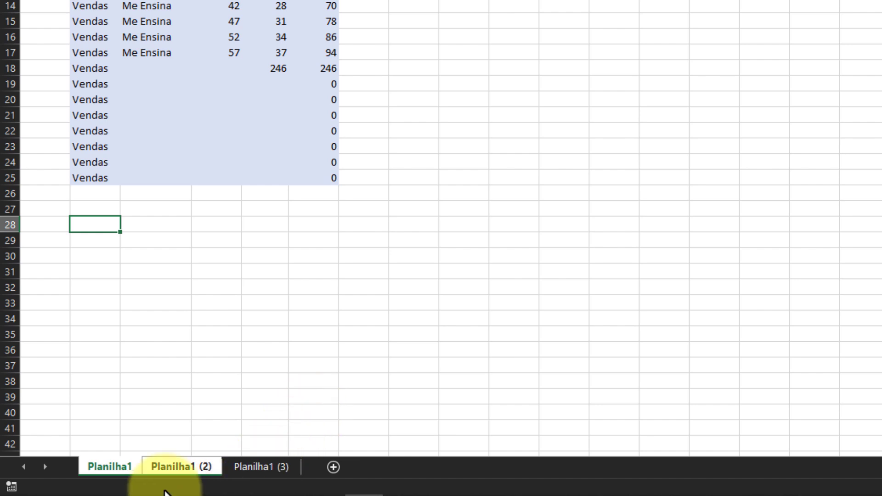
pyautogui.keyDown('ctrl'); pyautogui.click(265, 466); pyautogui.keyUp('ctrl')
pyautogui.keyDown('ctrl'); pyautogui.click(265, 466); pyautogui.keyUp('ctrl')
pyautogui.keyDown('ctrl'); pyautogui.click(267, 467); pyautogui.keyUp('ctrl')
pyautogui.keyDown('ctrl'); pyautogui.click(266, 466); pyautogui.keyUp('ctrl')
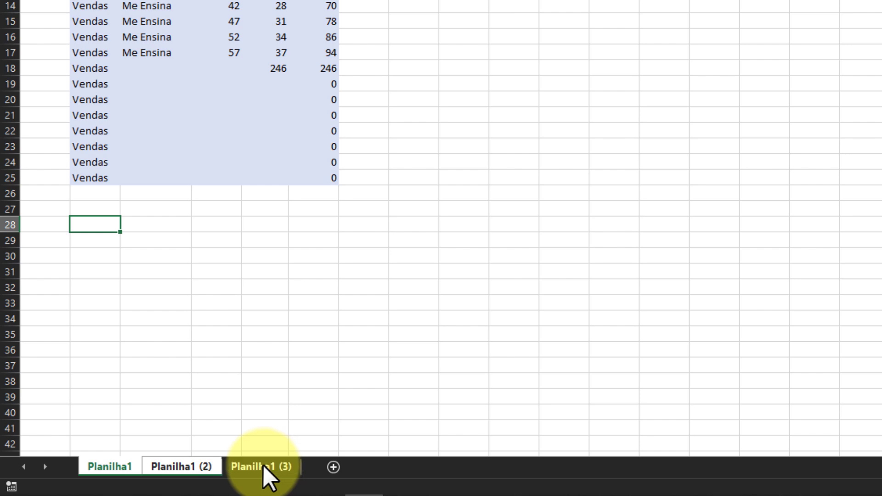
pyautogui.click(230, 413)
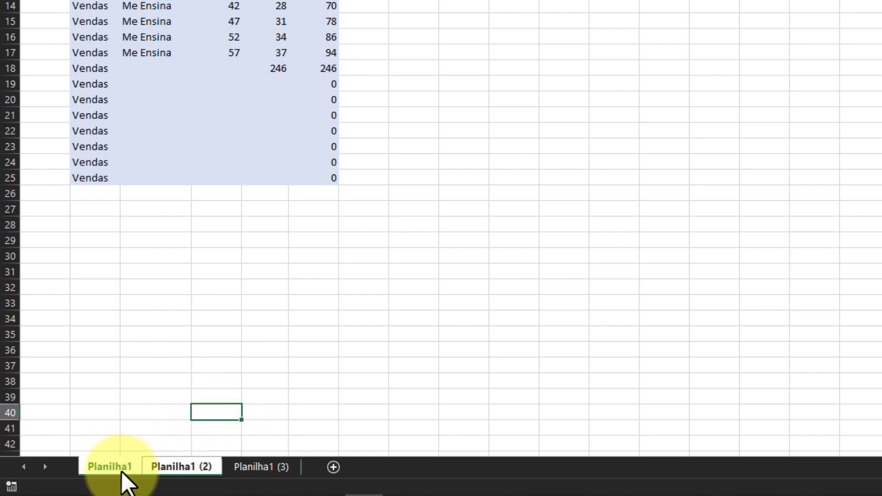
# Ungroup the sheets, group Planilha1 through Planilha1 (3) again, and exclude Planilha1 (2) from the group.
pyautogui.click(187, 476)
pyautogui.click(257, 475)
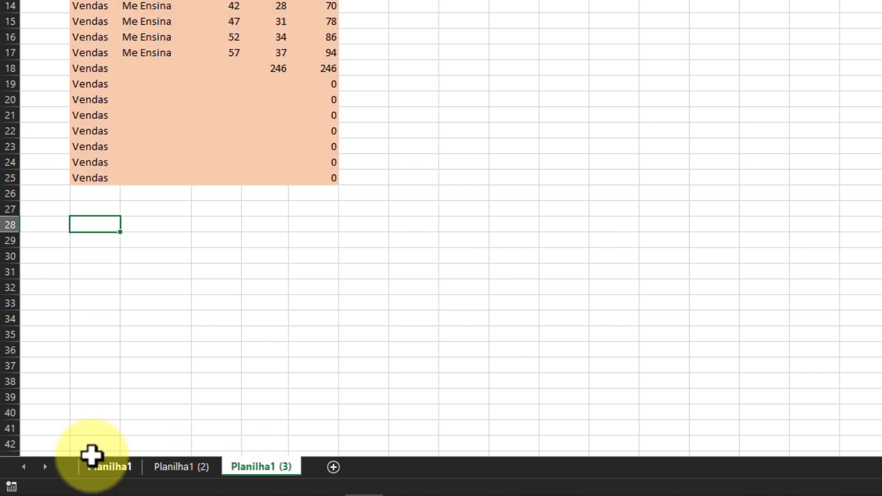
pyautogui.click(111, 473)
pyautogui.keyDown('shift'); pyautogui.click(272, 470); pyautogui.keyUp('shift')
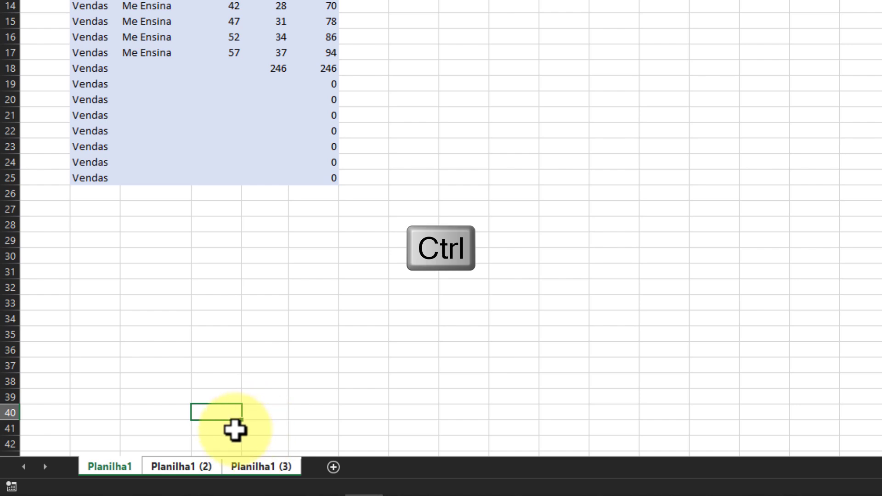
pyautogui.keyDown('ctrl'); pyautogui.click(198, 470); pyautogui.keyUp('ctrl')
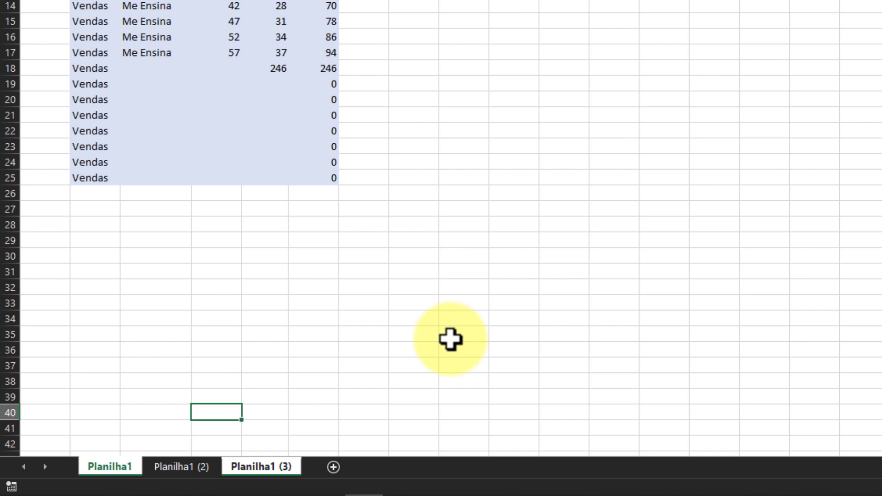
pyautogui.click(303, 256)
pyautogui.click(225, 256)
pyautogui.click(291, 259)
pyautogui.click(315, 301)
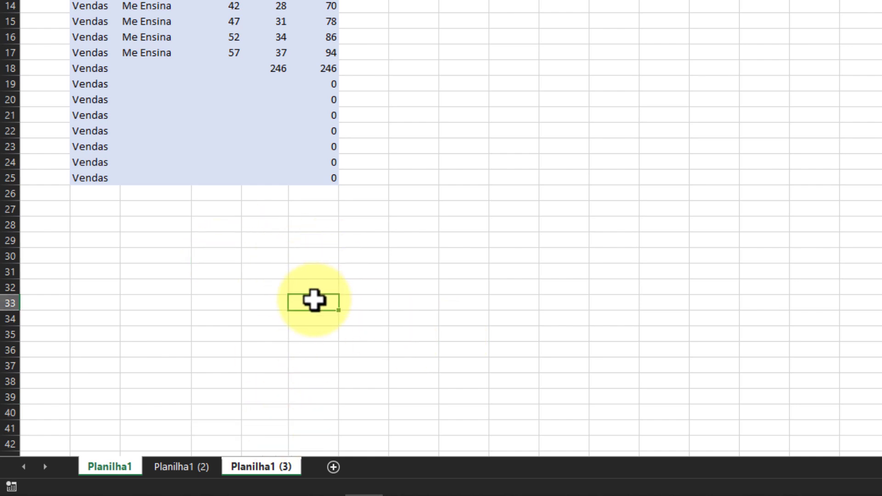
# Enter "Me Ensina" in cell F33 of the grouped sheets and check that cell on the individual sheets, ending on Planilha1.
pyautogui.write('Me Ensina')
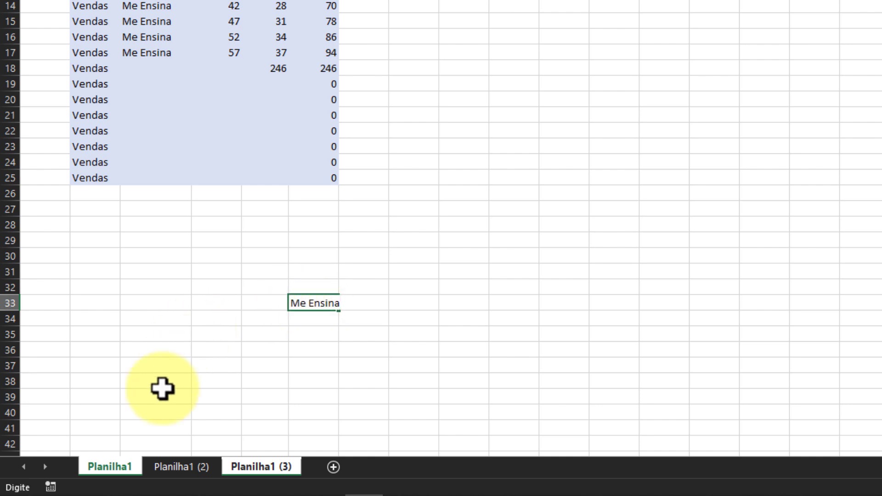
pyautogui.press('Return')
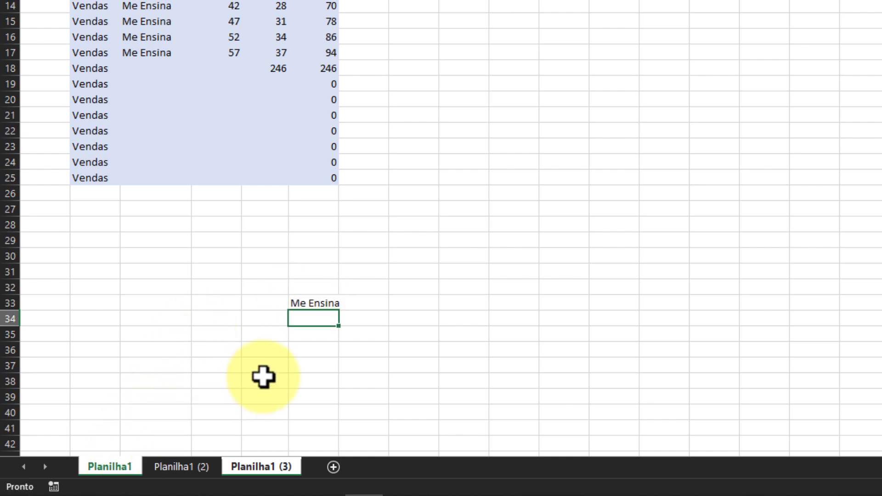
pyautogui.click(266, 468)
pyautogui.click(346, 432)
pyautogui.click(195, 469)
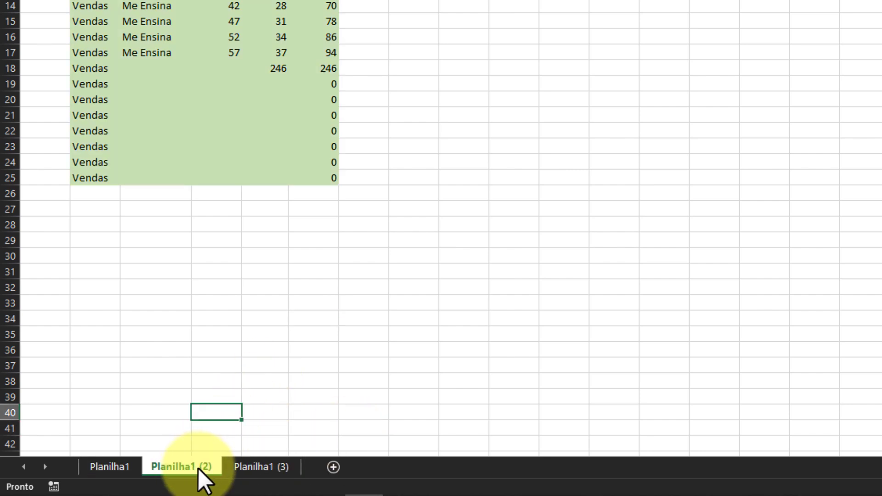
pyautogui.click(274, 468)
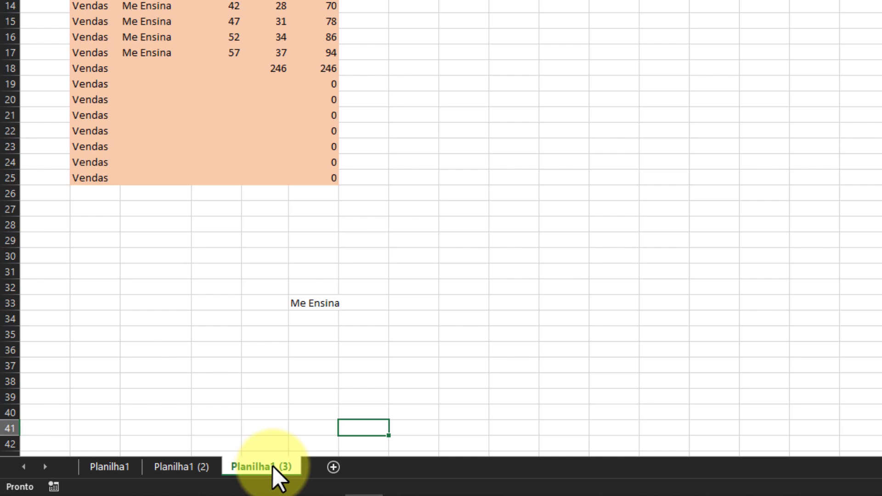
pyautogui.click(319, 302)
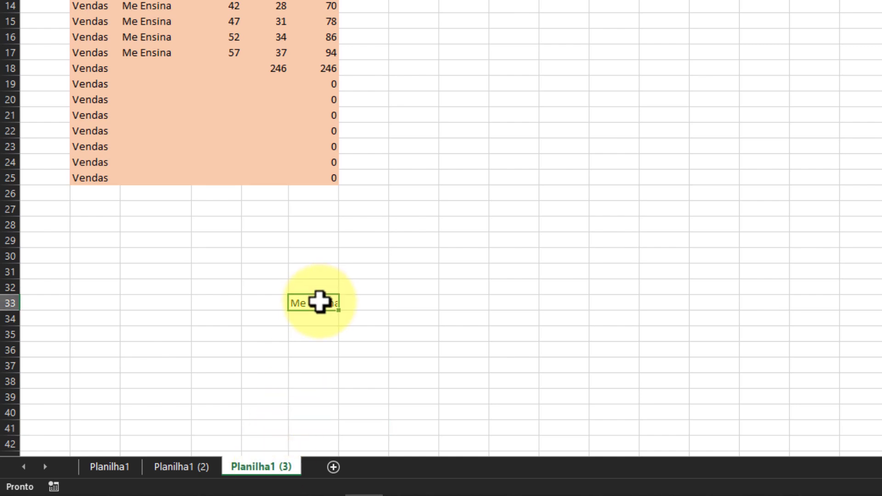
pyautogui.click(105, 467)
pyautogui.click(301, 304)
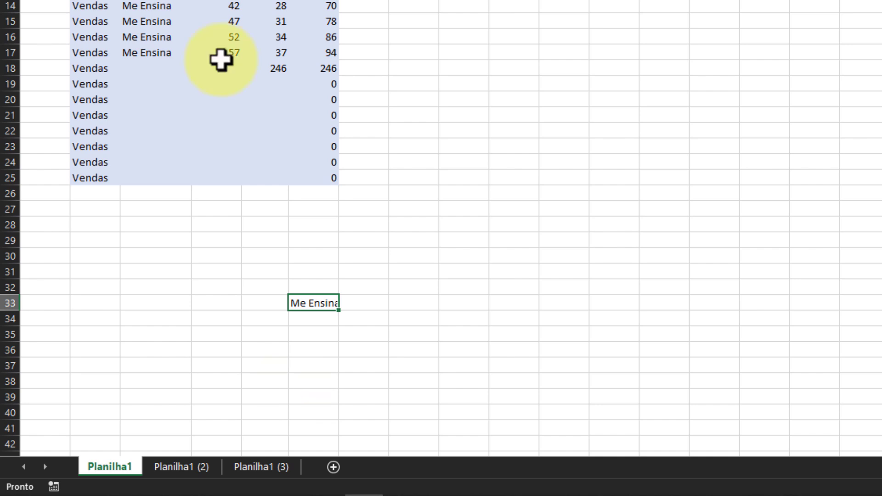
# Enter the title "Me Ensina" in cell B4 across the grouped sheets.
pyautogui.click(227, 52)
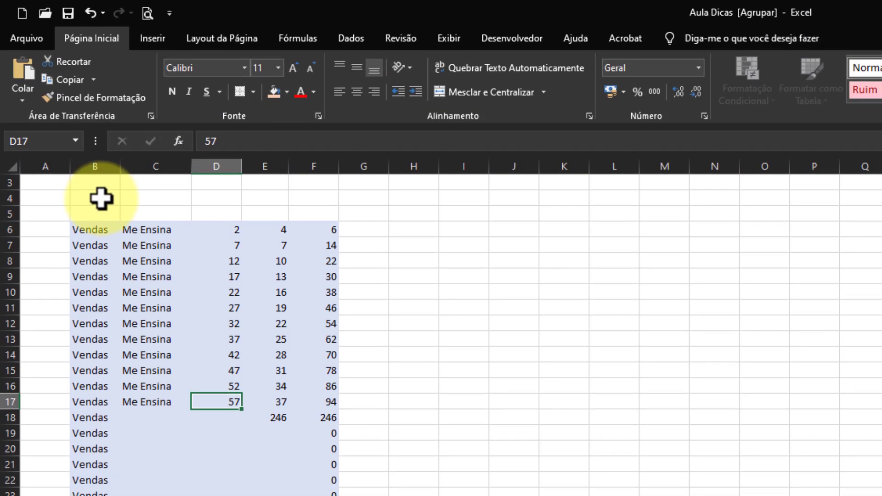
pyautogui.click(101, 160)
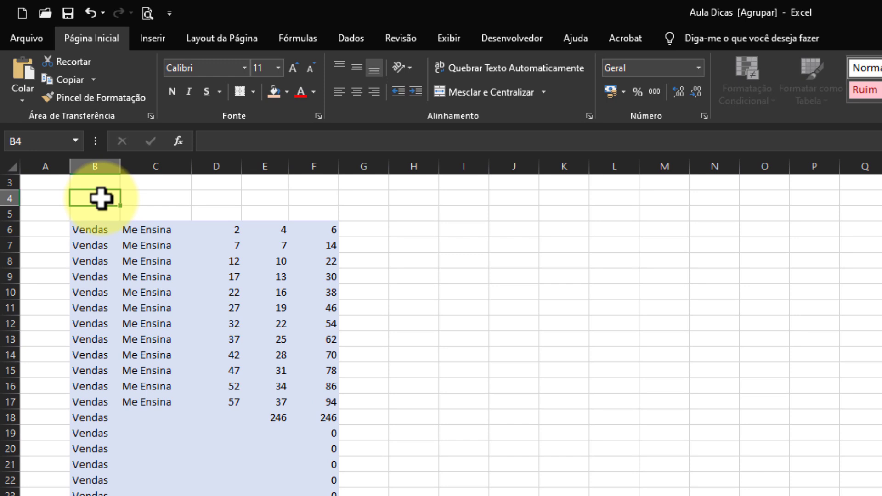
pyautogui.write('Me Ensina')
pyautogui.press('Return')
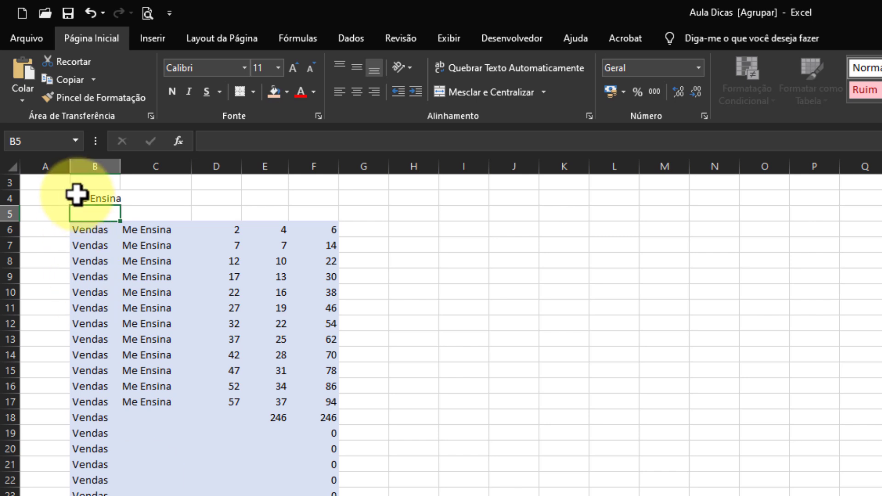
# Format the title in B4 of the grouped sheets as 24-point, bold, red text.
pyautogui.click(81, 197)
pyautogui.click(277, 68)
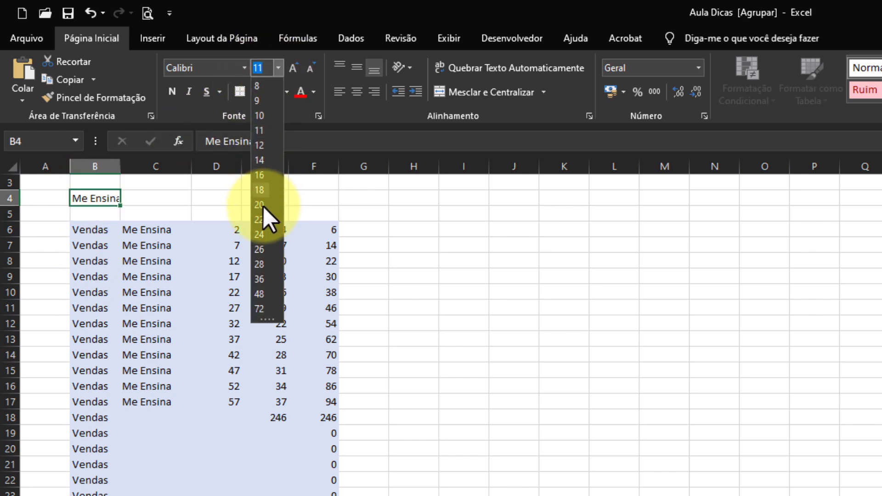
pyautogui.click(269, 234)
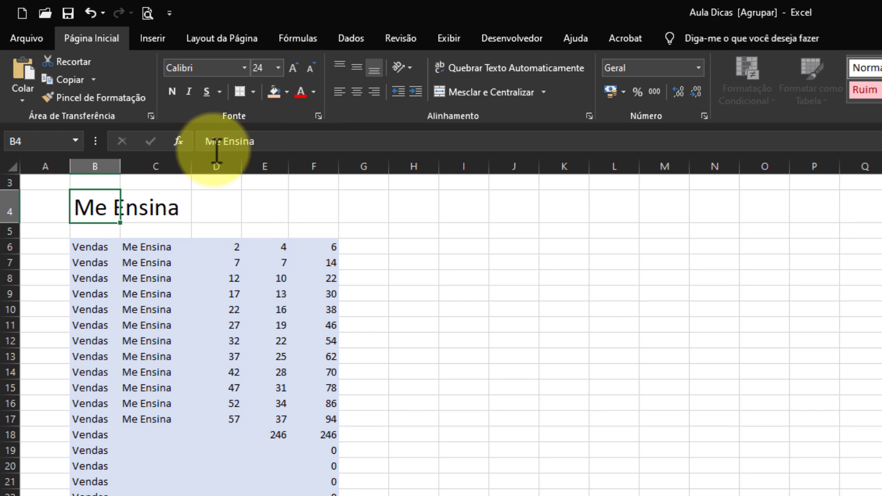
pyautogui.click(172, 91)
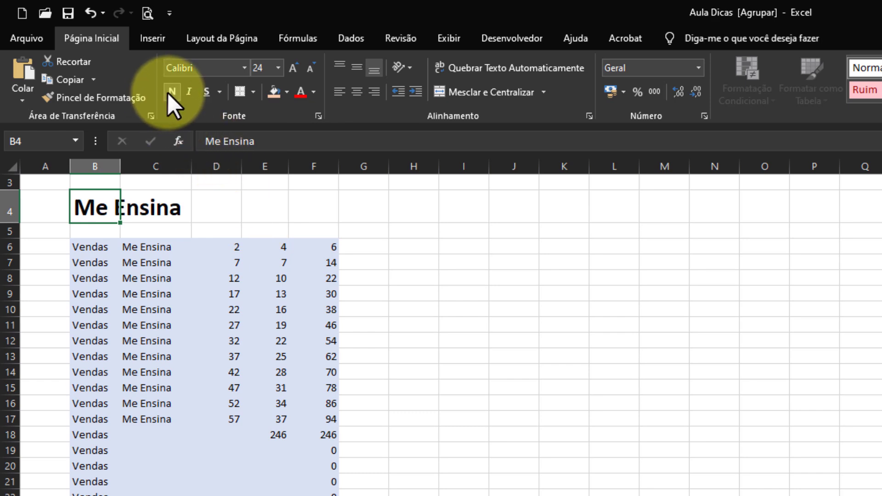
pyautogui.click(301, 92)
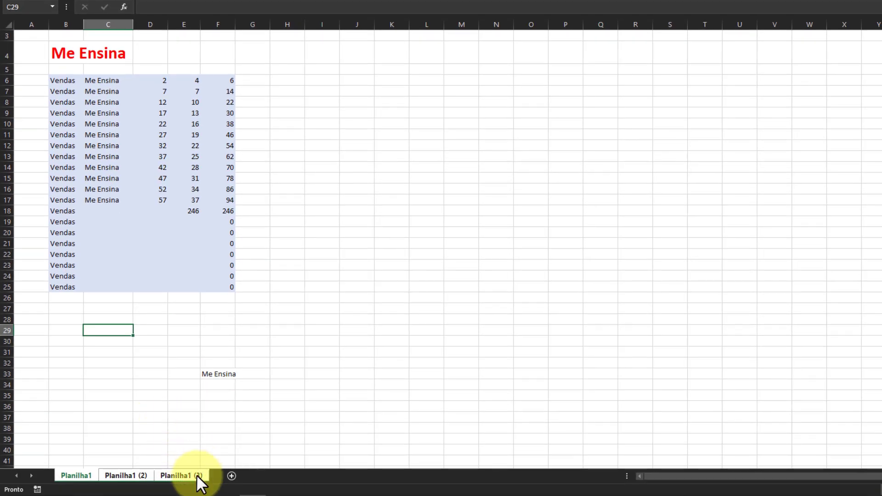
# Ungroup the sheets and examine the title and F33 entry on all three, finishing on Planilha1.
pyautogui.click(197, 475)
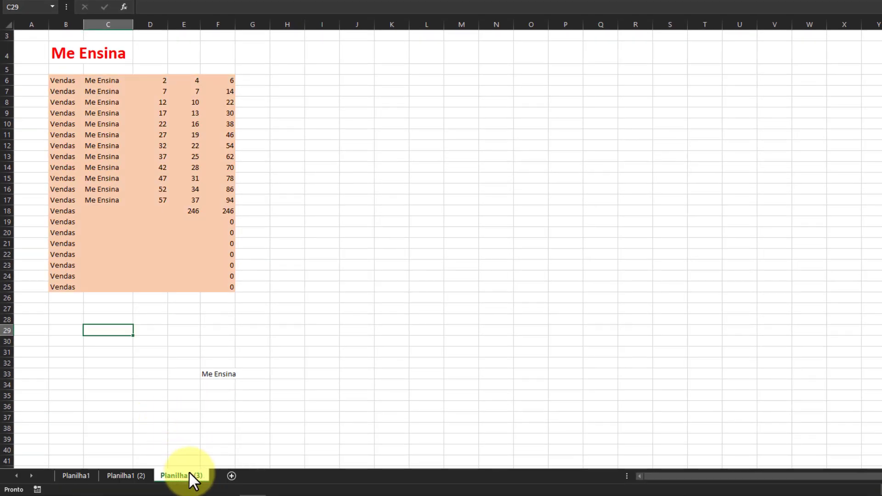
pyautogui.click(77, 475)
pyautogui.click(131, 476)
pyautogui.click(171, 476)
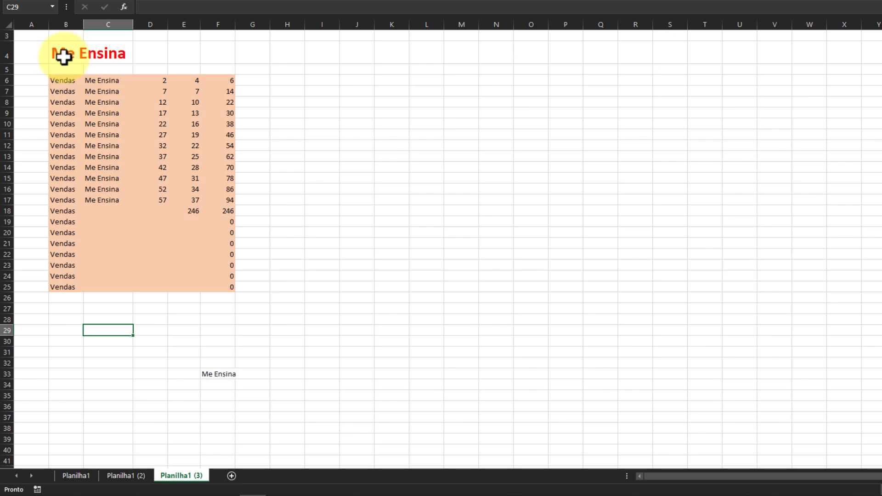
pyautogui.click(79, 475)
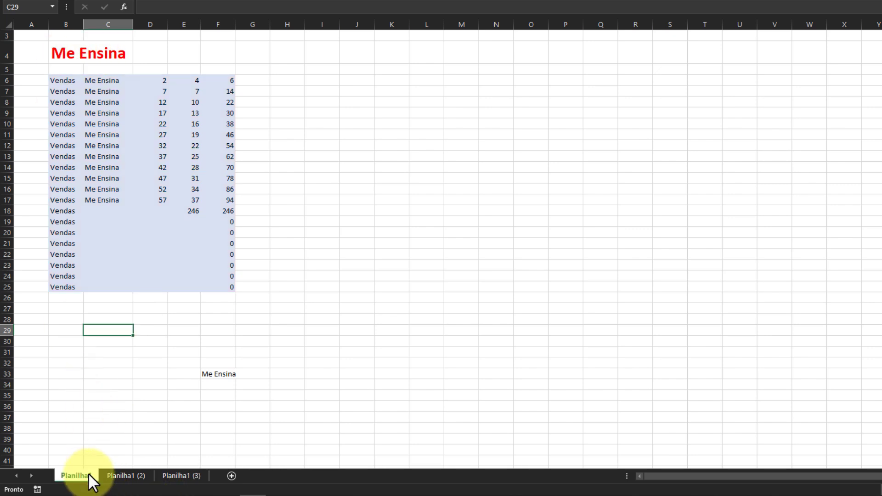
pyautogui.click(123, 477)
pyautogui.click(184, 478)
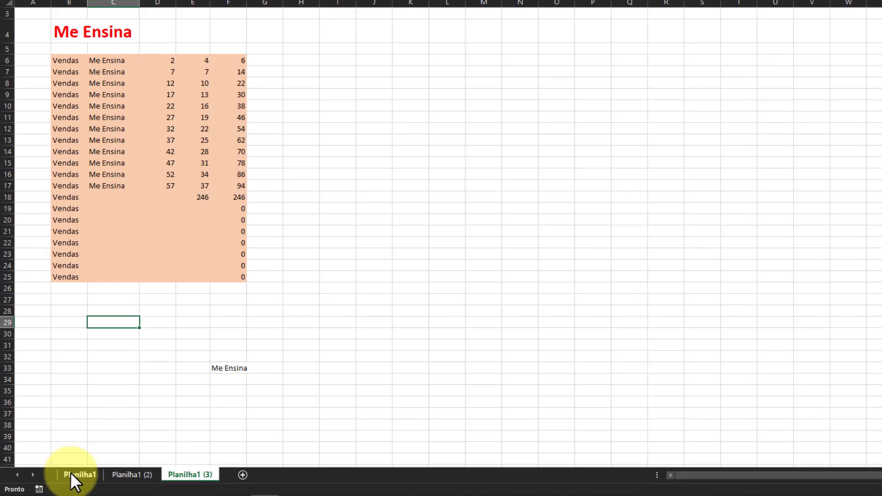
pyautogui.click(77, 476)
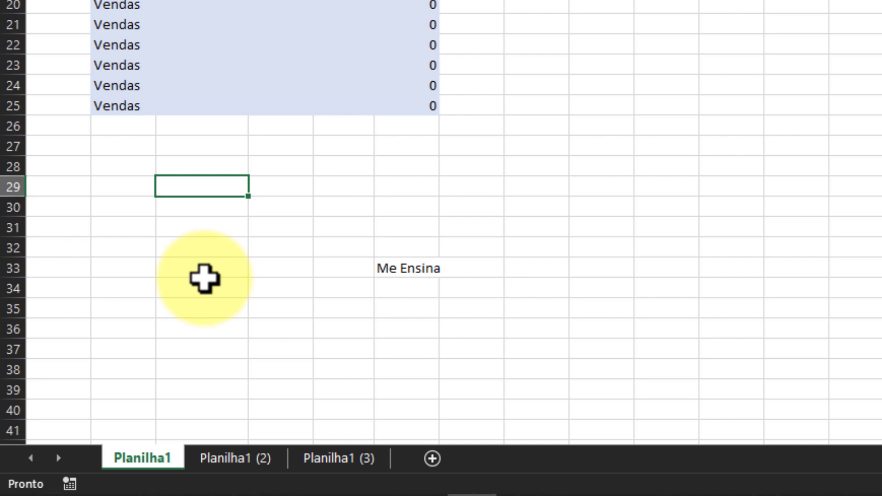
# Extend the sheet group forward one sheet at a time from Planilha1 through Planilha1 (3).
pyautogui.hotkey('ctrl', 'shift', 'pagedown')
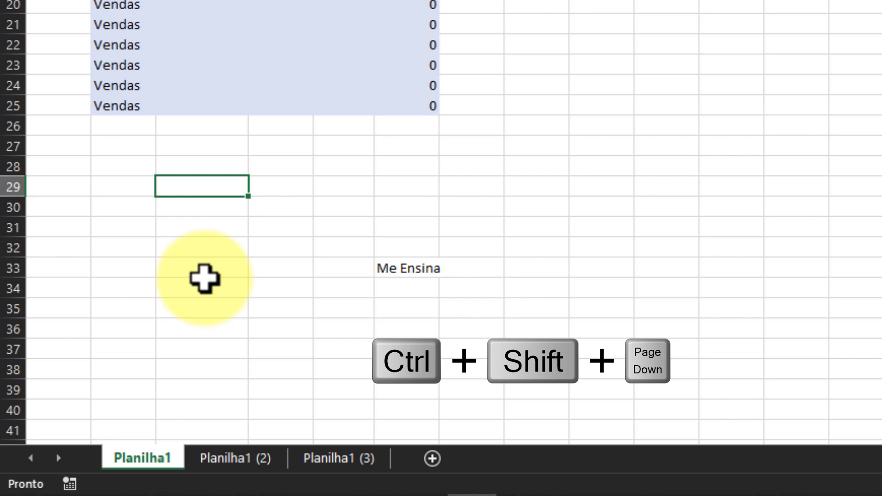
pyautogui.hotkey('ctrl', 'shift', 'pagedown')
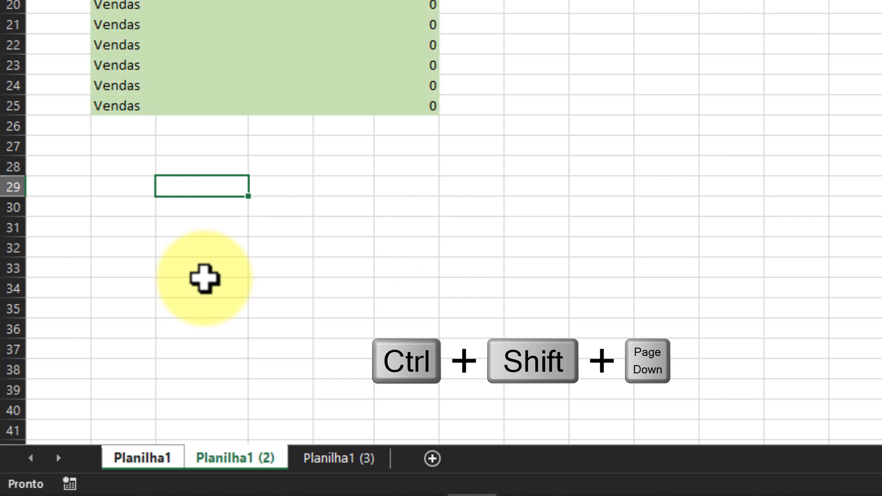
pyautogui.hotkey('ctrl', 'shift', 'pagedown')
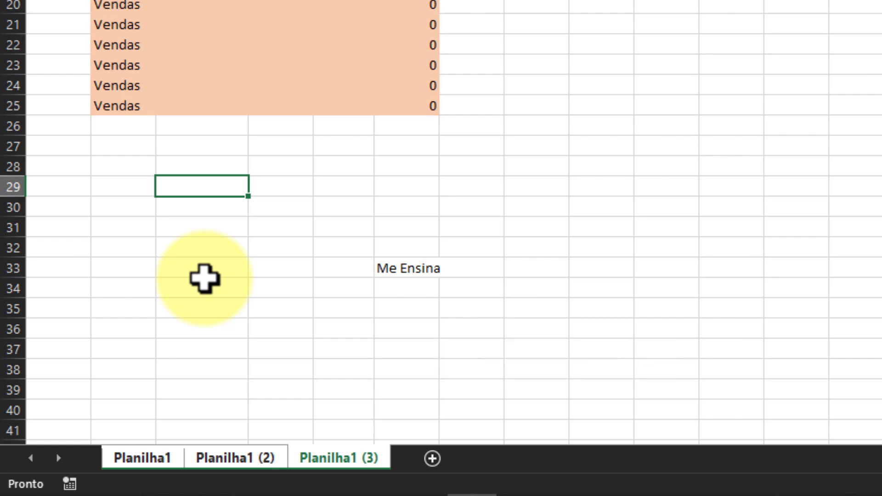
# Ungroup the sheets onto Planilha1 (3) and group them backwards one by one to Planilha1.
pyautogui.click(252, 459)
pyautogui.click(348, 459)
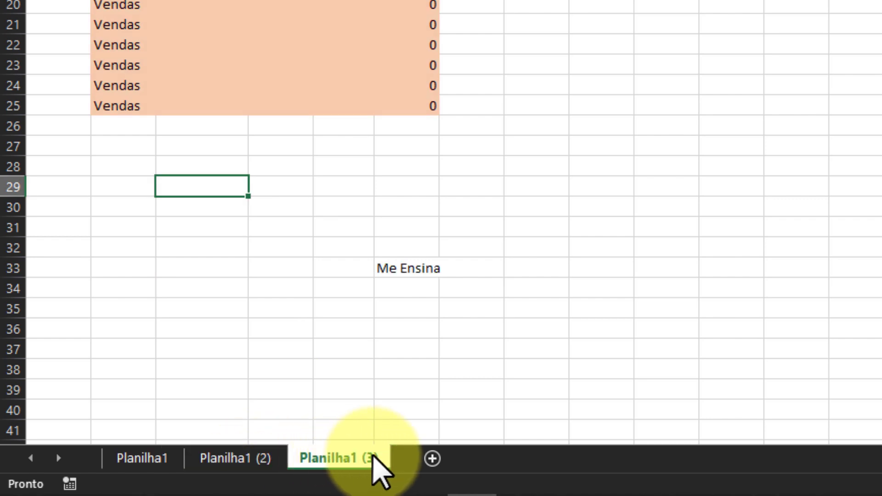
pyautogui.hotkey('ctrl', 'shift', 'pageup')
pyautogui.hotkey('ctrl', 'shift', 'pageup')
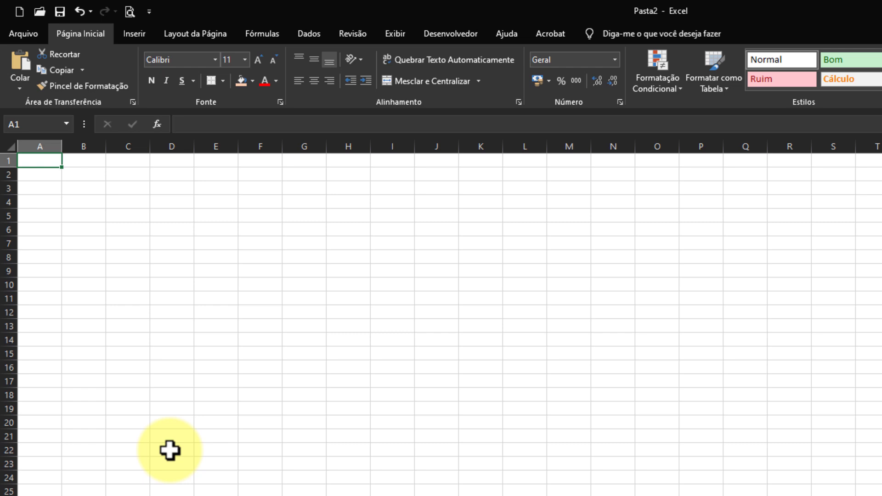
# Enter "Me Ensina" in cell C7 of the blank workbook Pasta2.
pyautogui.click(161, 284)
pyautogui.click(132, 239)
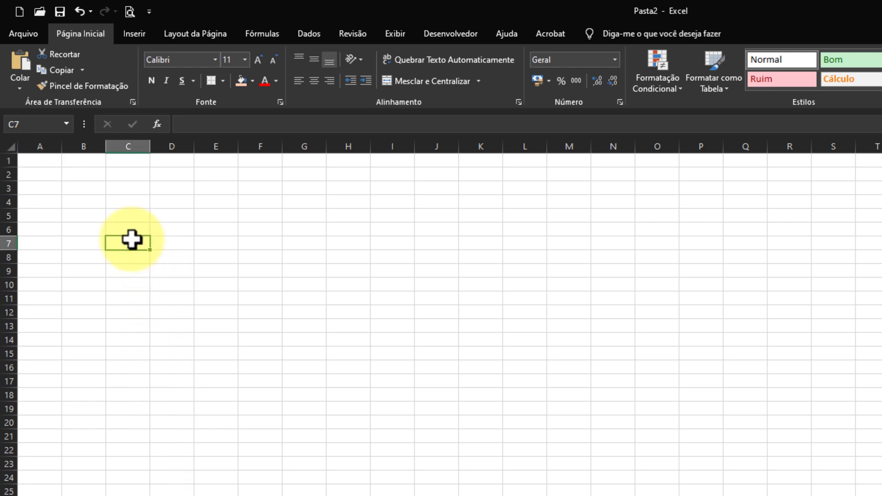
pyautogui.write('Me Ensina')
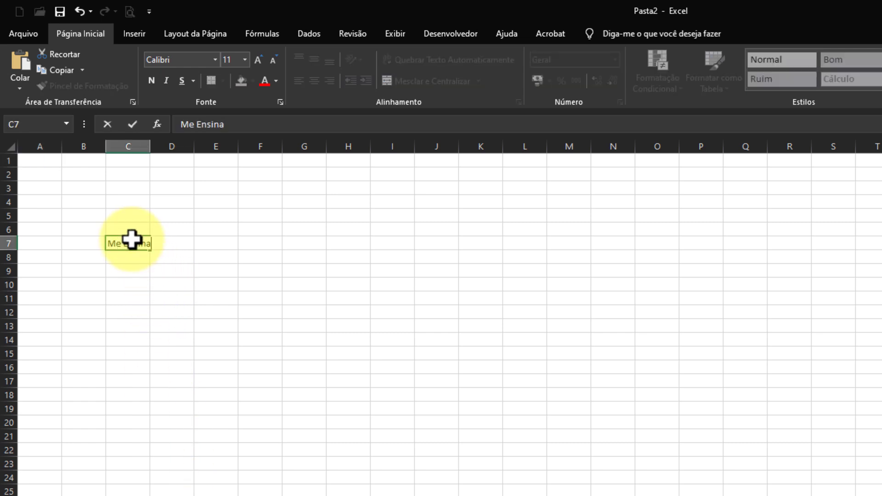
pyautogui.press('Return')
pyautogui.click(124, 267)
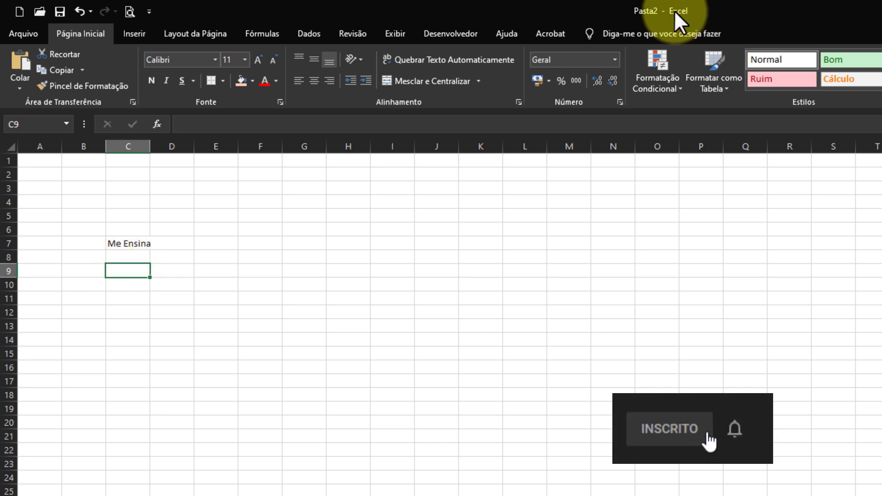
# Switch to Aula Dicas and close all open workbooks at once, saving everything and storing the new workbook as Pasta2.
pyautogui.hotkey('ctrl', 'Tab')
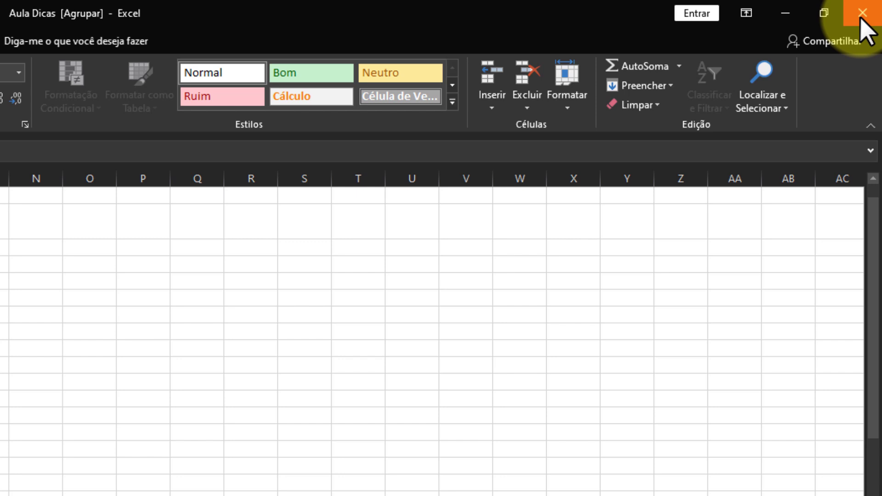
pyautogui.press('shift')
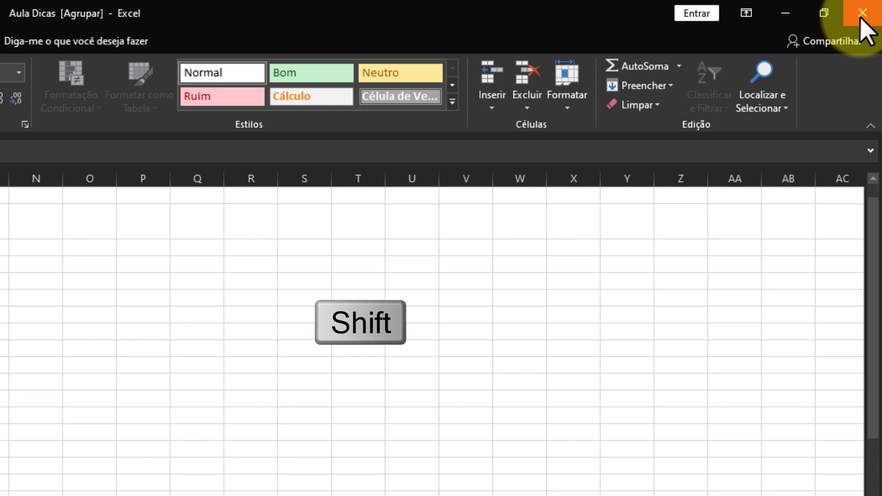
pyautogui.keyDown('shift'); pyautogui.click(862, 20); pyautogui.keyUp('shift')
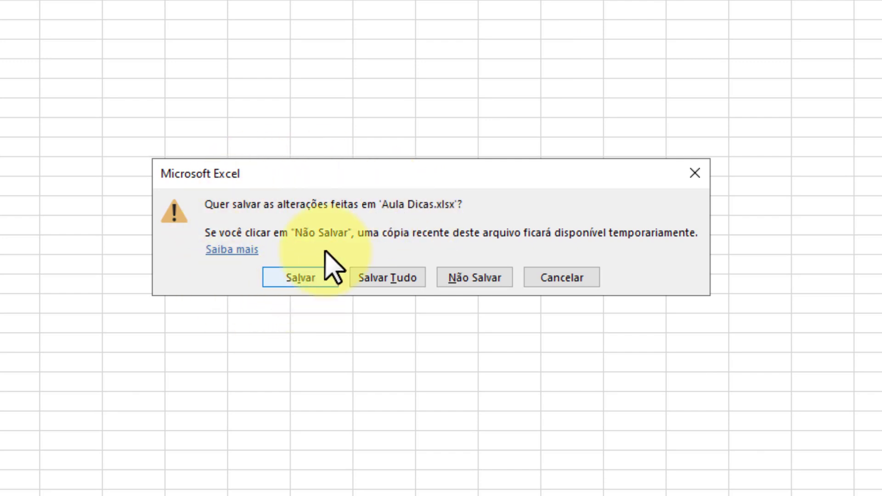
pyautogui.click(388, 277)
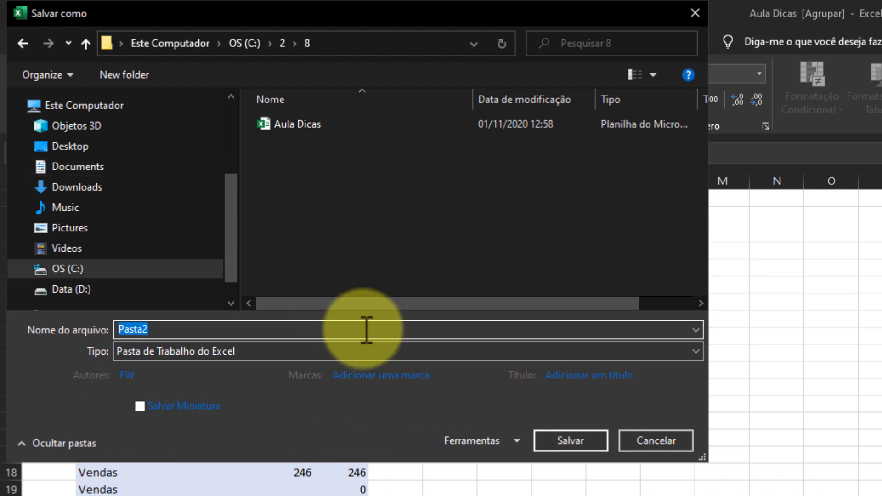
pyautogui.click(367, 330)
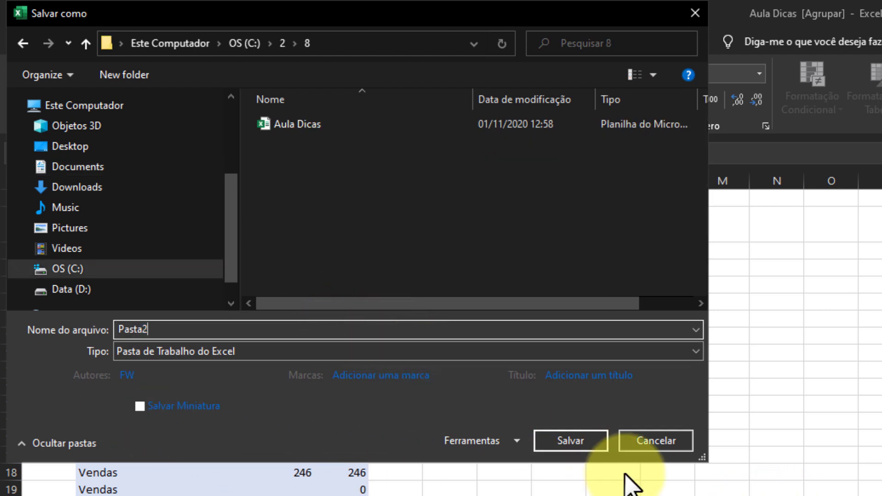
pyautogui.click(572, 442)
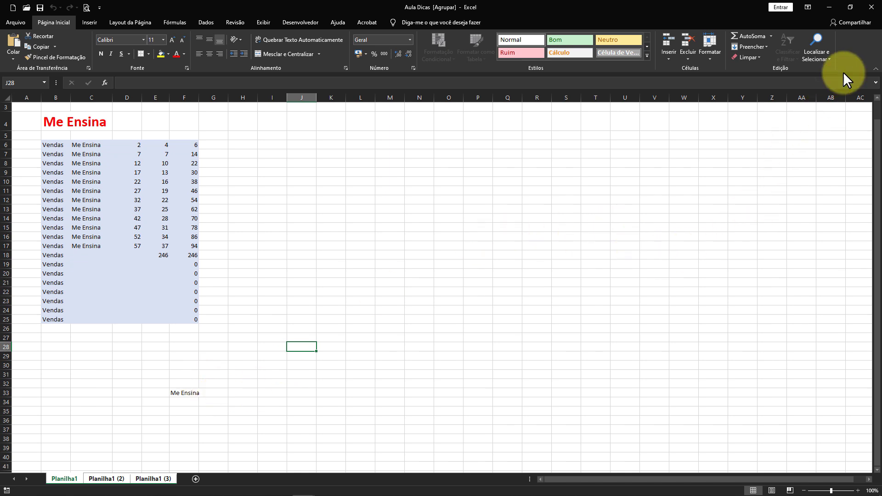
# Ungroup the sheets of Aula Dicas and activate Planilha1 alone.
pyautogui.click(872, 9)
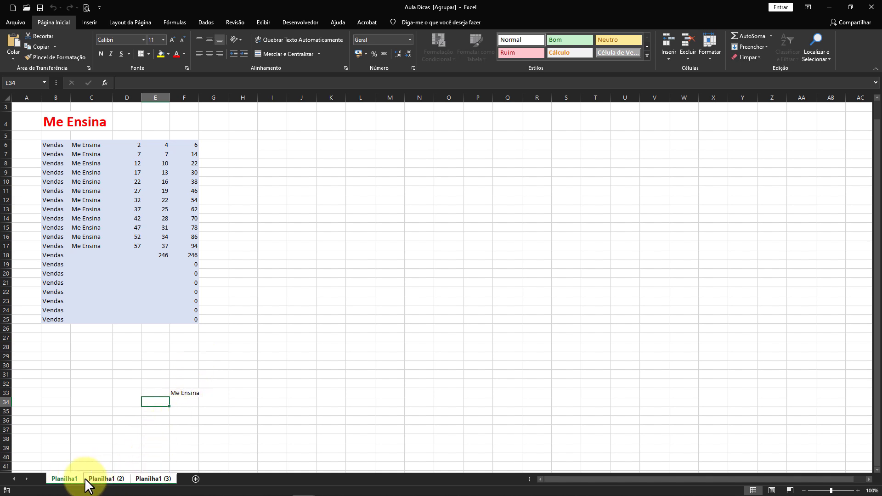
pyautogui.click(91, 458)
pyautogui.click(95, 481)
pyautogui.click(67, 480)
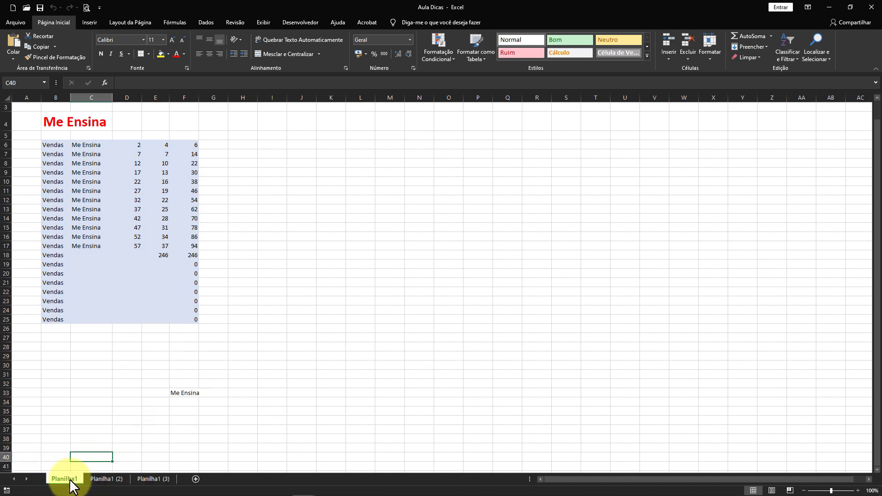
# Enter "ALTERAÇÃO" in cell C28 of Planilha1 in Aula Dicas.
pyautogui.click(65, 363)
pyautogui.click(98, 348)
pyautogui.press('capslock')
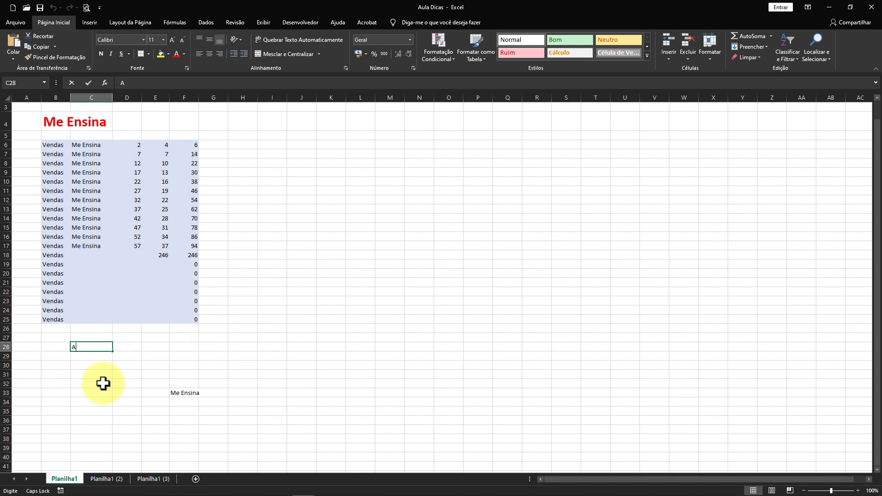
pyautogui.write('ALTERAÇÃO')
pyautogui.press('Return')
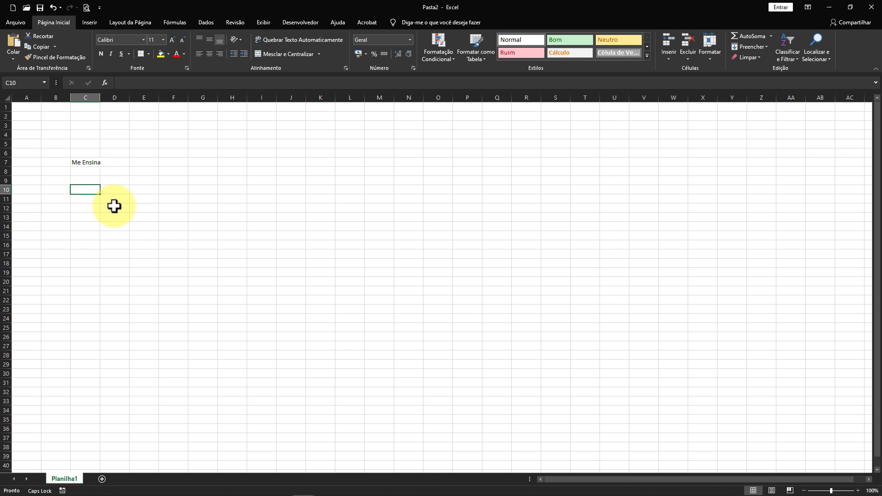
# Enter "ALTERAÇÃO" in cell C10 of Pasta2 and close all open workbooks at once, saving every change.
pyautogui.write('ALTERAÇÃO')
pyautogui.press('Return')
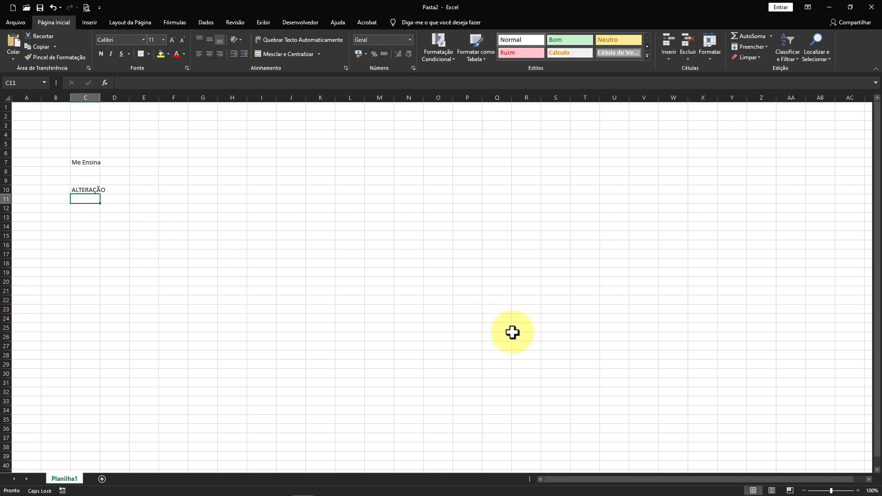
pyautogui.click(872, 7)
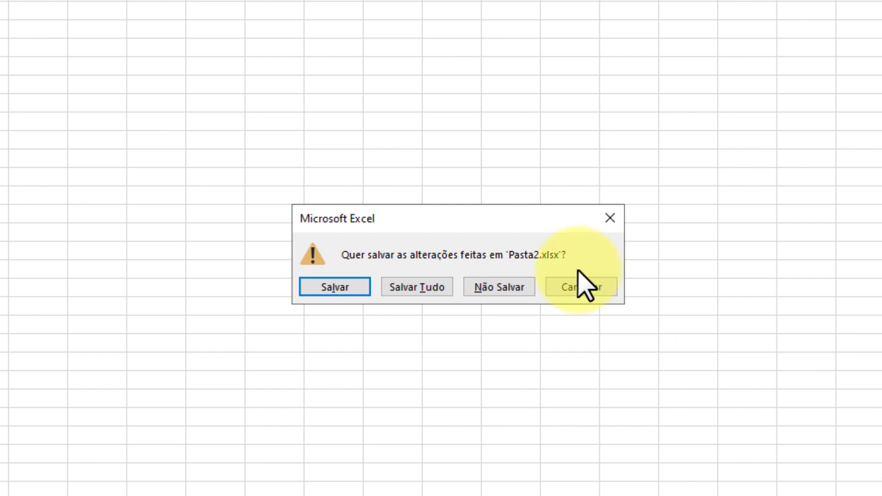
pyautogui.click(429, 284)
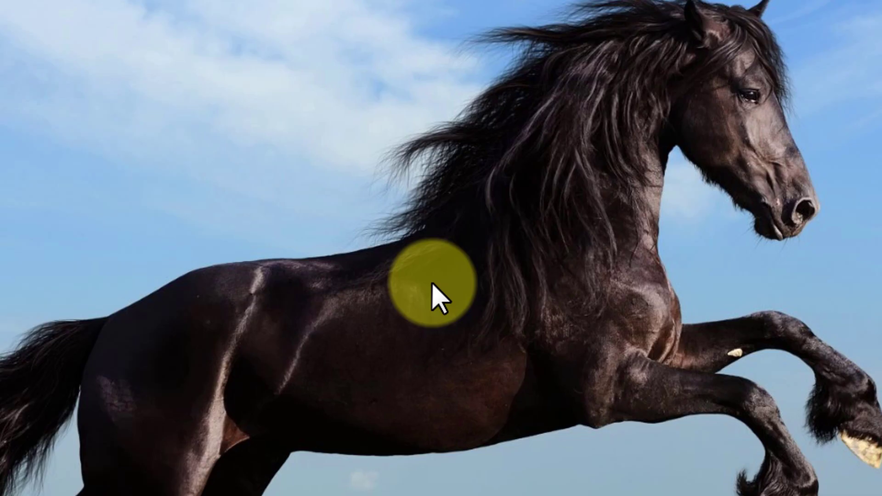